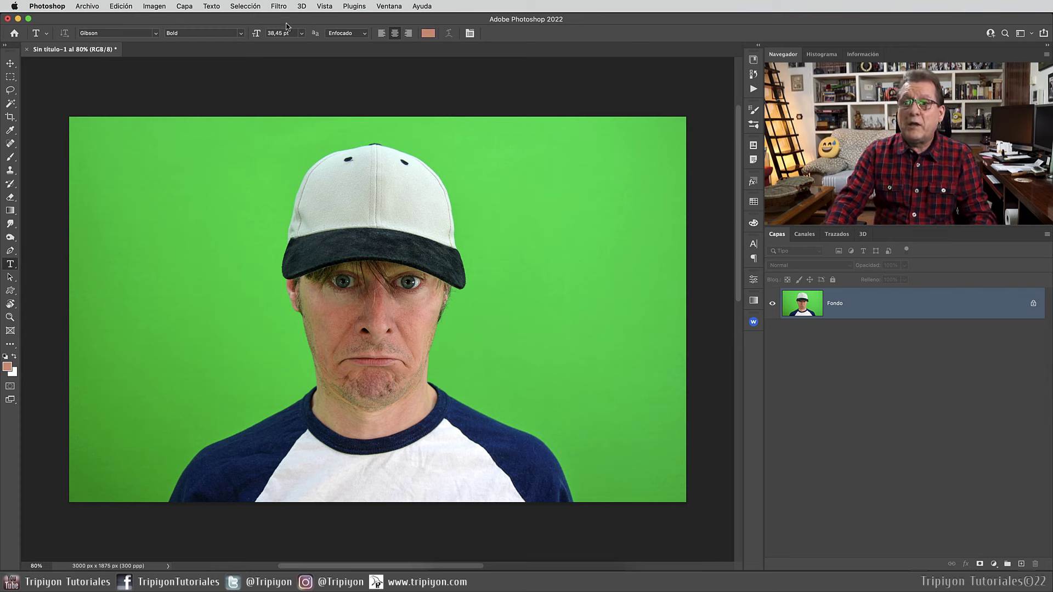
Step: Open Color Range with a Grayscale preview and sample the green backdrop at tolerance 32
left_click(256, 6)
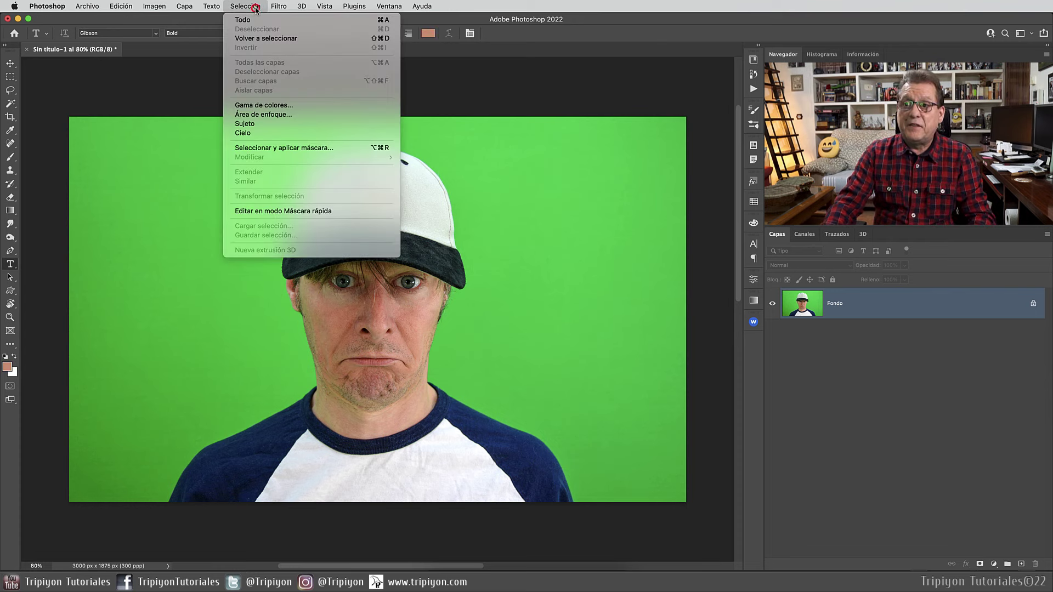
left_click(276, 104)
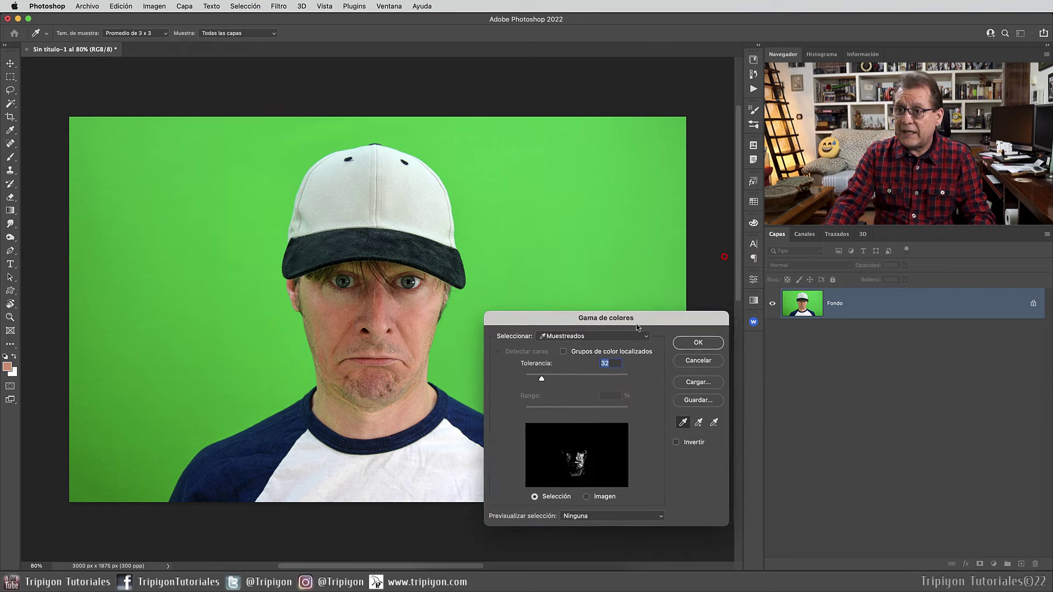
left_click(693, 449)
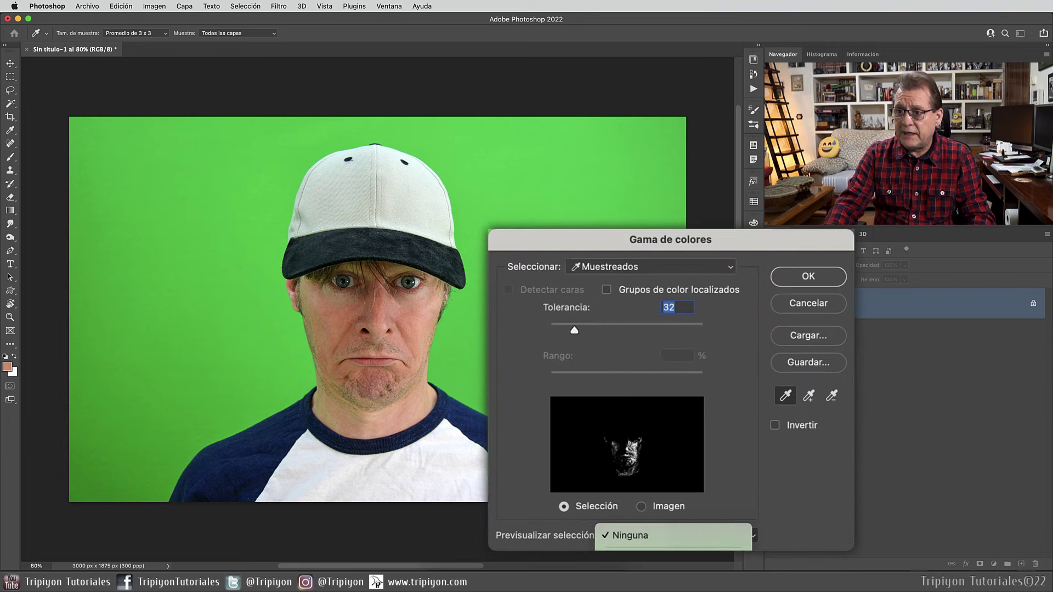
left_click(645, 546)
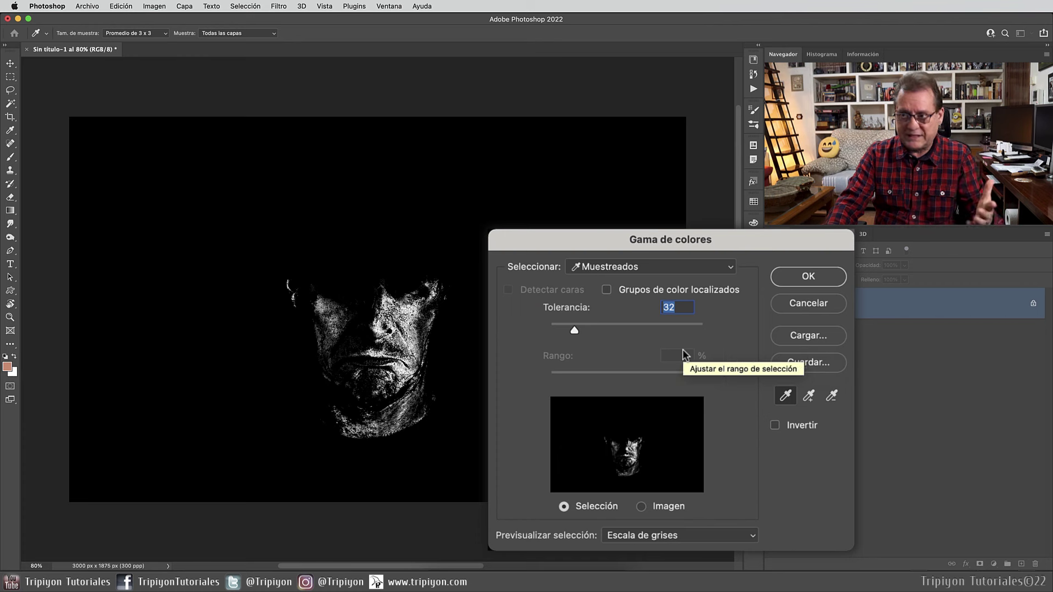
left_click(785, 398)
left_click(781, 402)
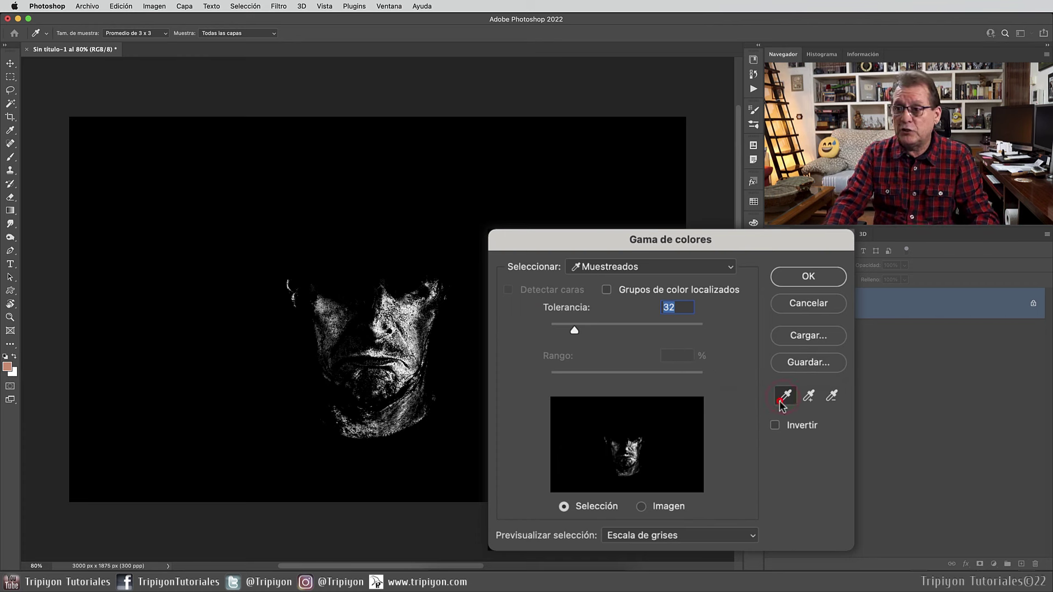
left_click(127, 282)
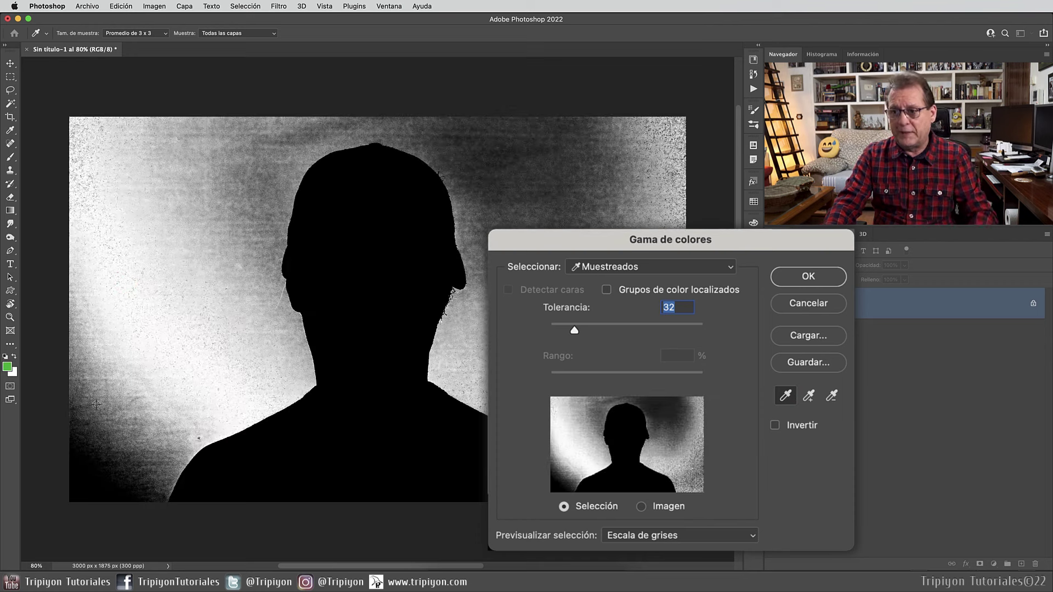
Step: Add the remaining grey backdrop areas to the sample with the add-to-sample eyedropper
left_click(809, 397)
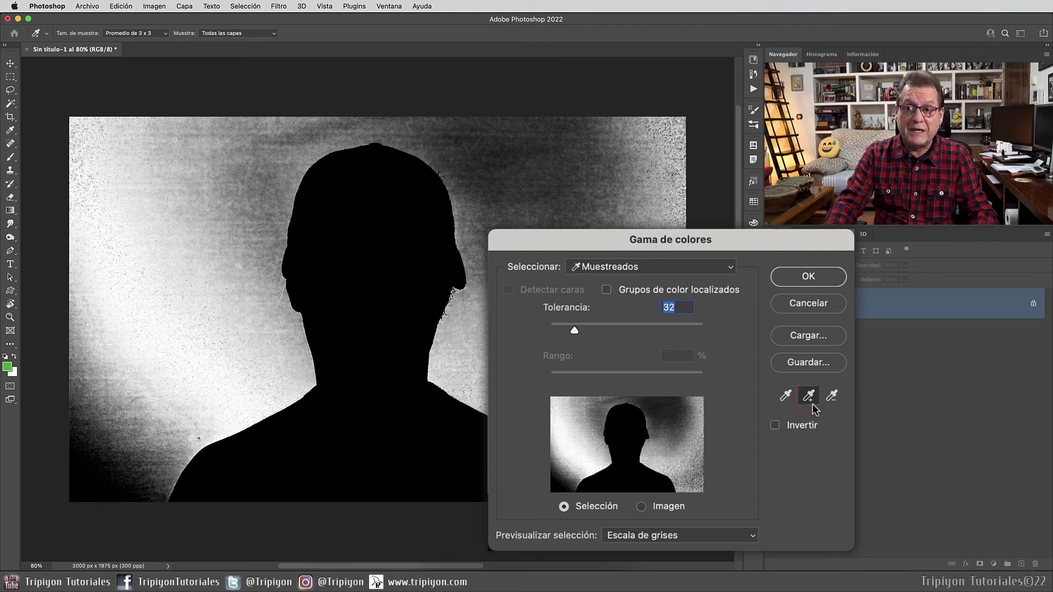
left_click(563, 184)
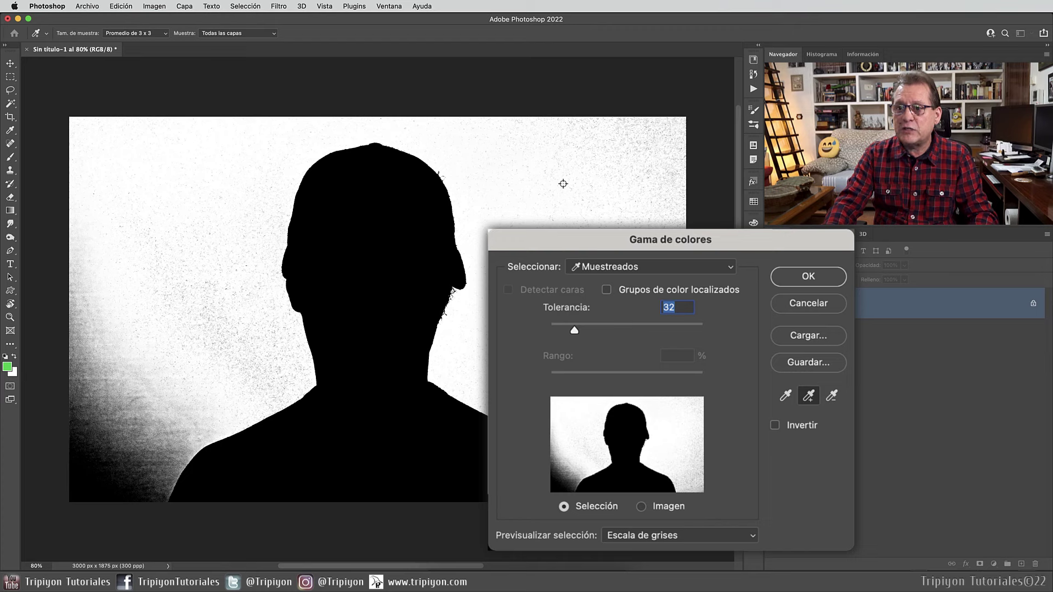
left_click_drag(103, 473, 88, 495)
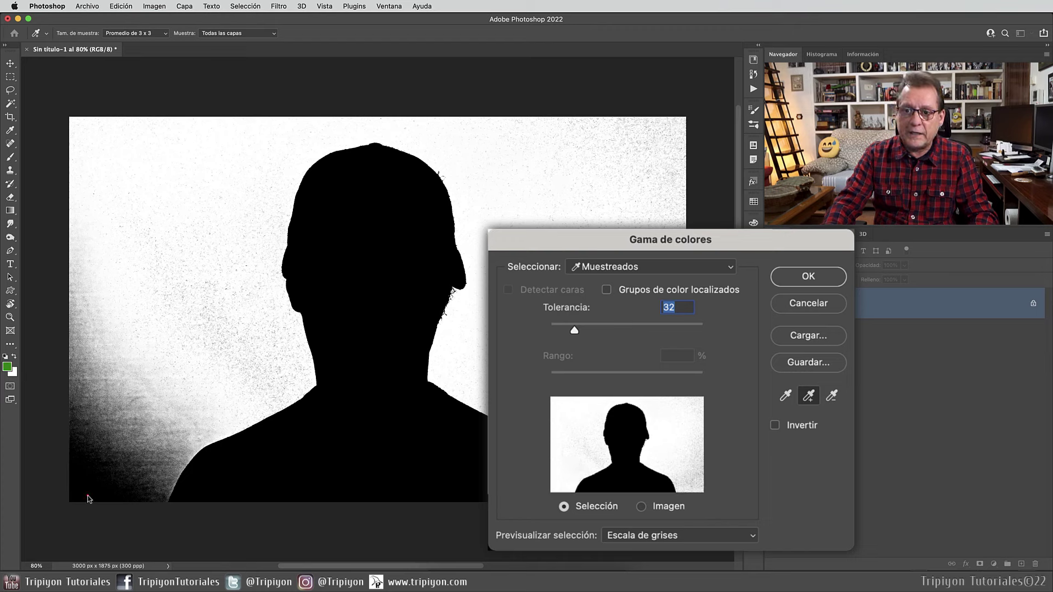
left_click(177, 325)
left_click(241, 353)
left_click_drag(715, 242, 964, 276)
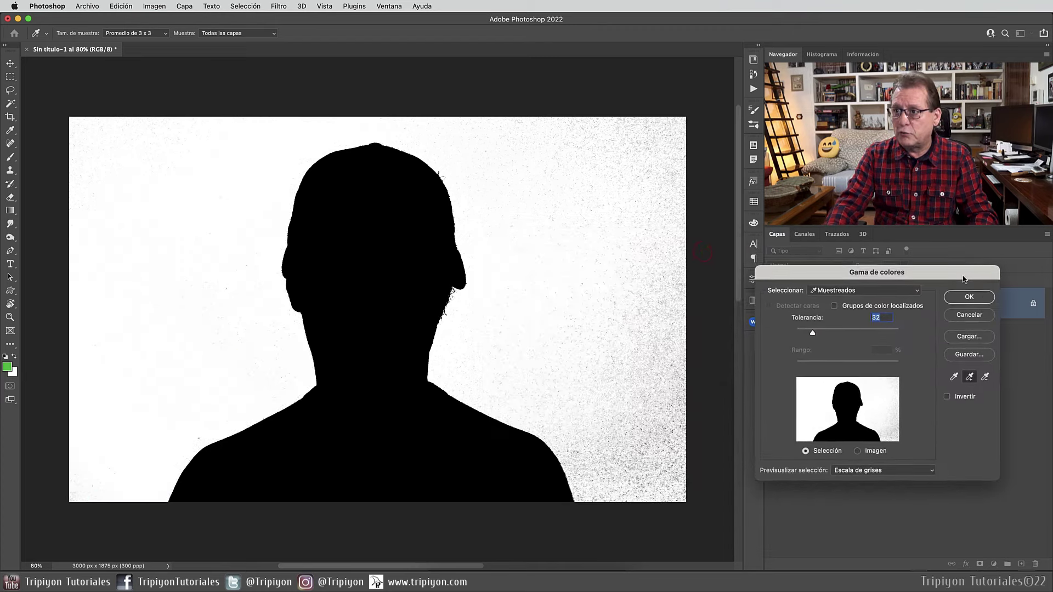
left_click(639, 485)
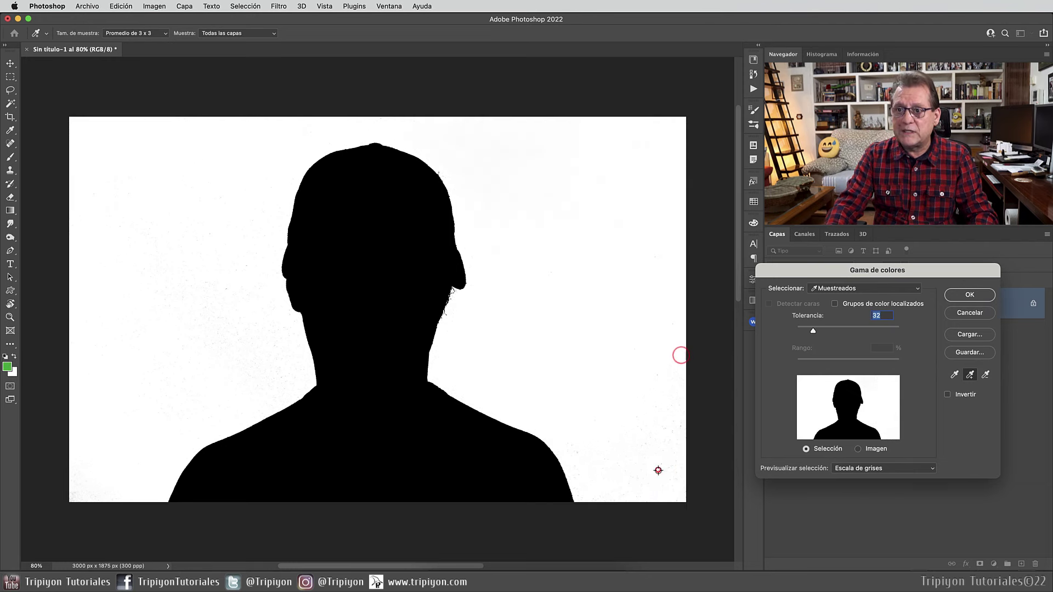
left_click(577, 454)
left_click(631, 477)
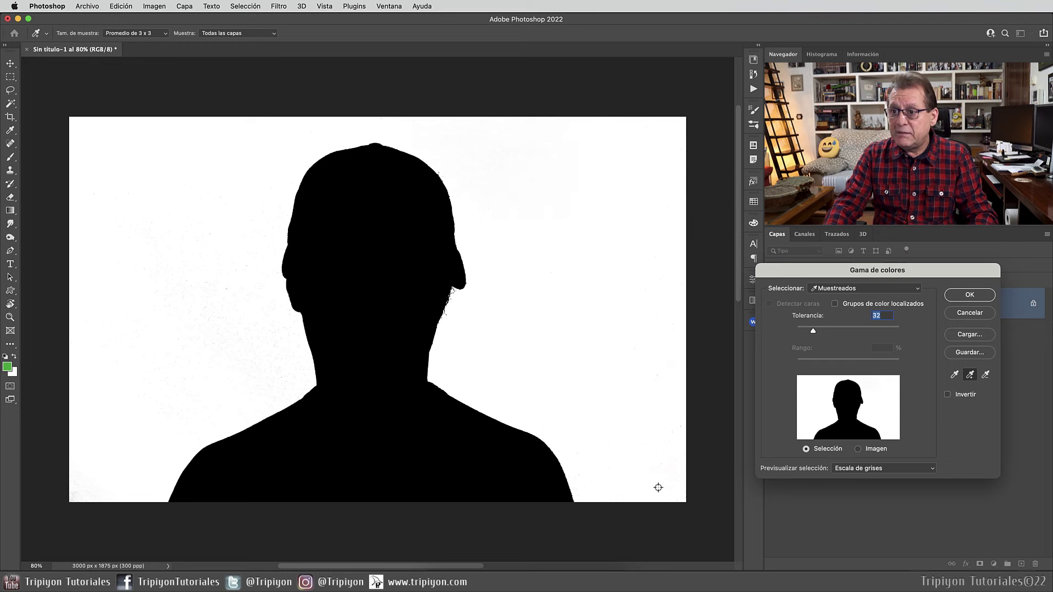
Step: Raise the Color Range tolerance to 52
scroll(631, 486, "up", 3)
scroll(631, 487, "up", 2)
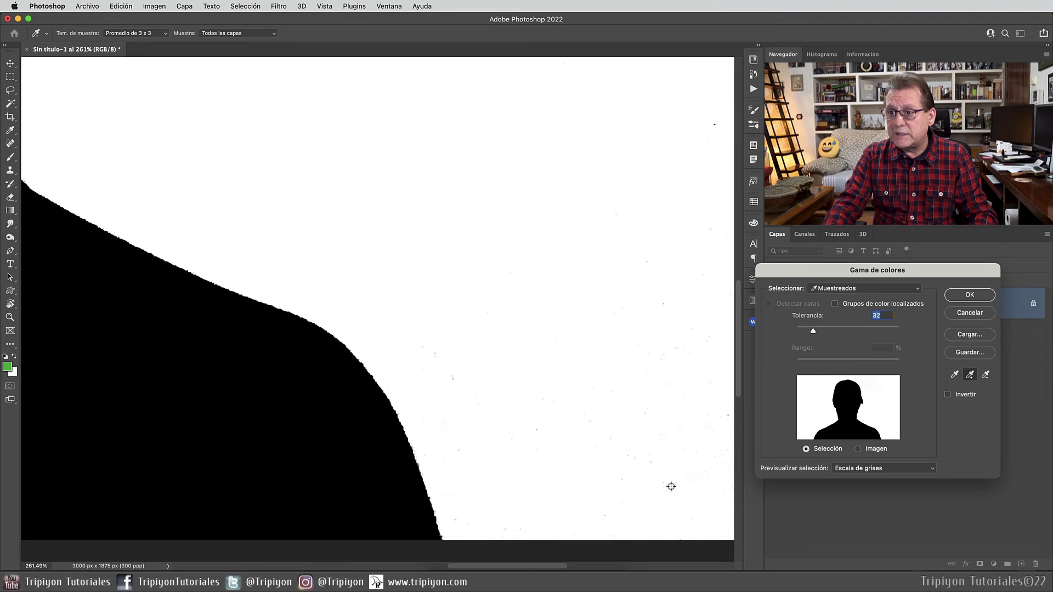
scroll(445, 462, "up", 2)
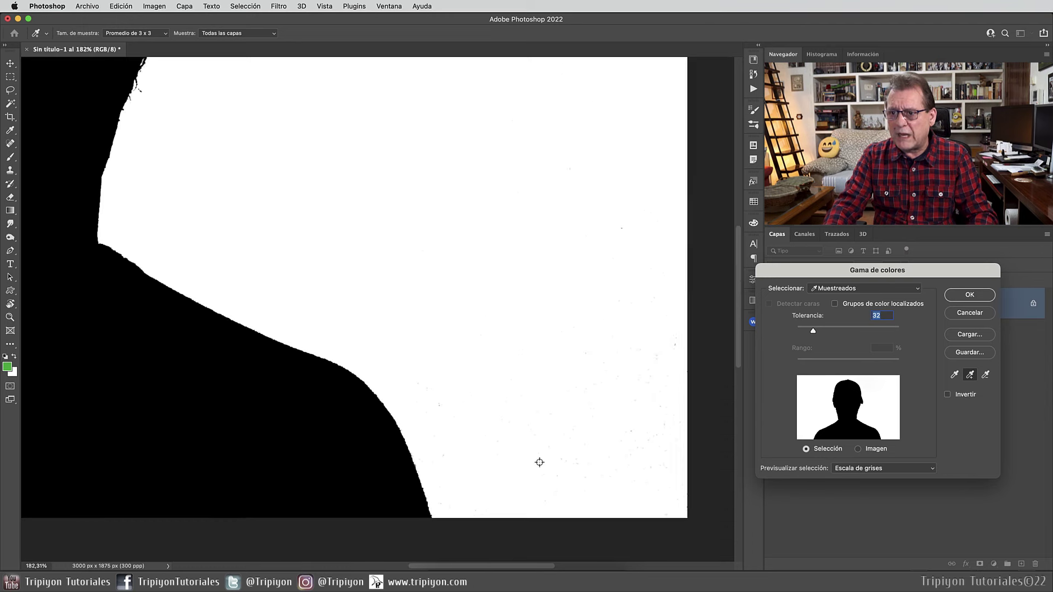
scroll(540, 461, "down", 3)
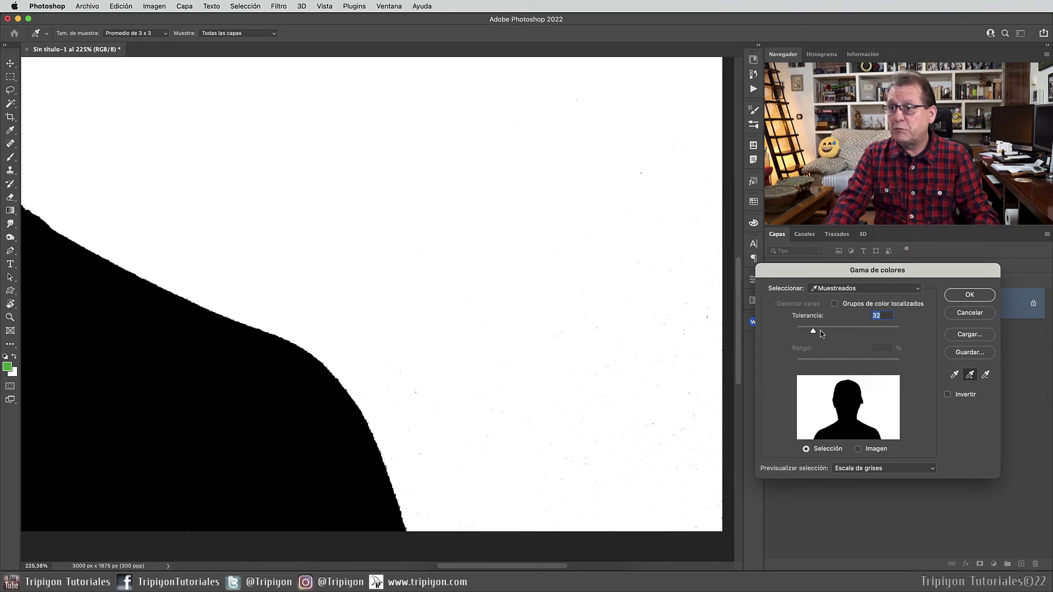
left_click_drag(819, 333, 821, 332)
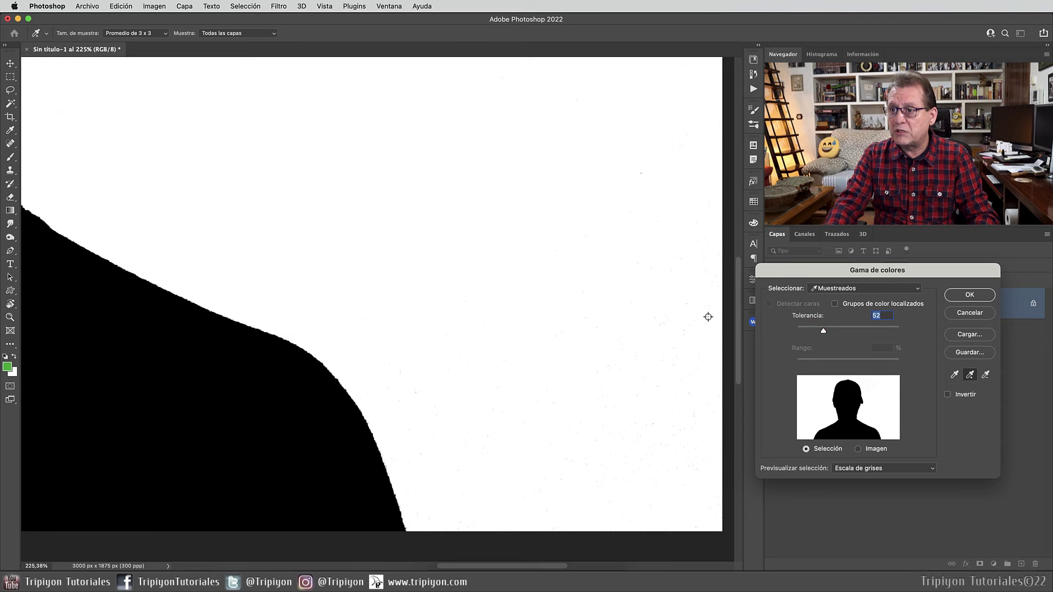
scroll(669, 419, "down", 5)
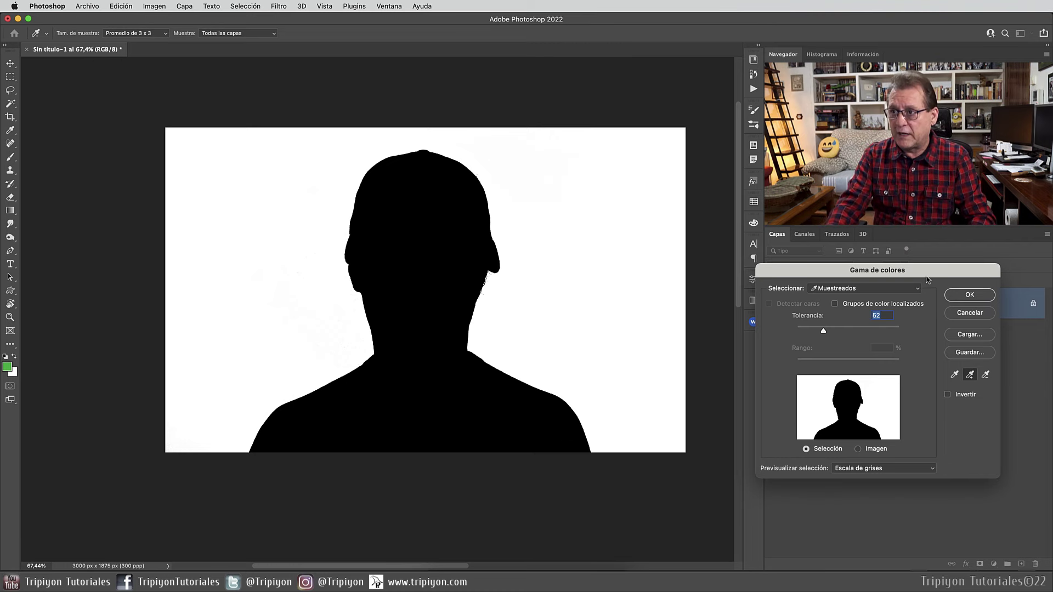
Step: Tick Invertir and apply Color Range so the man is selected
left_click_drag(926, 280, 488, 210)
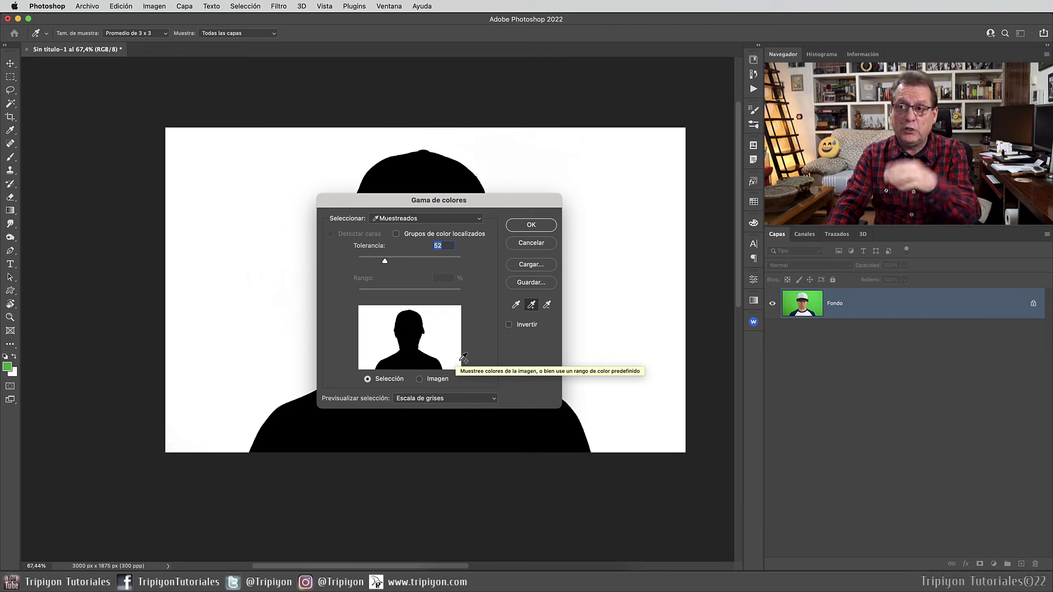
left_click(508, 325)
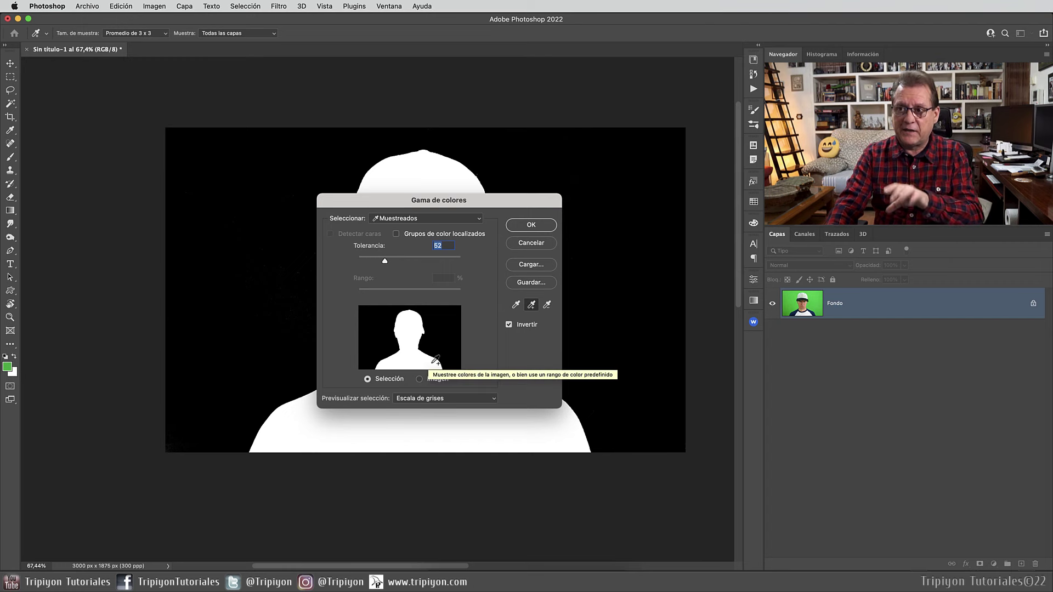
left_click(531, 225)
key("t")
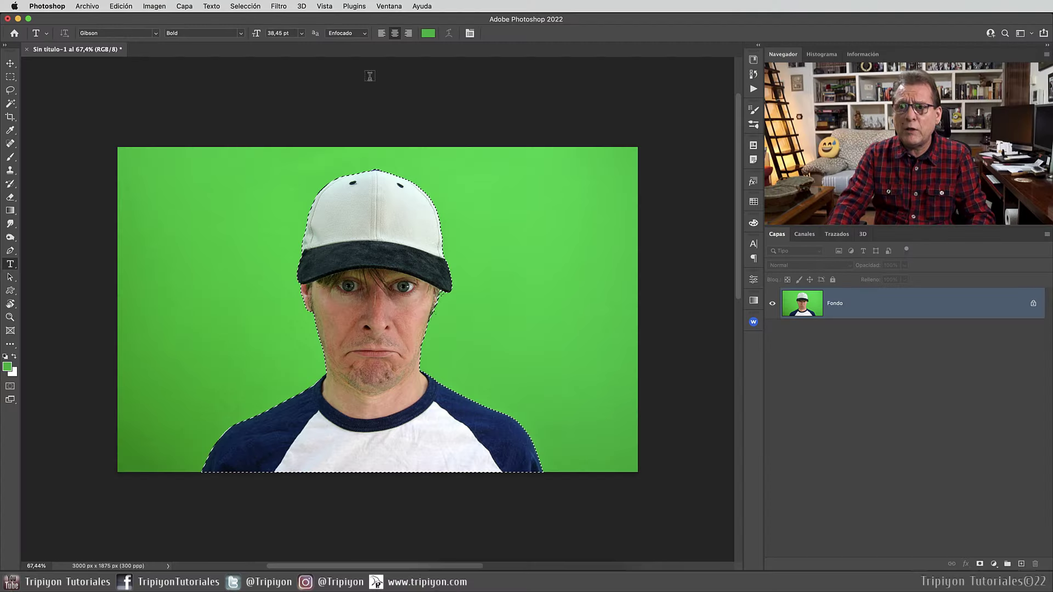
left_click(246, 6)
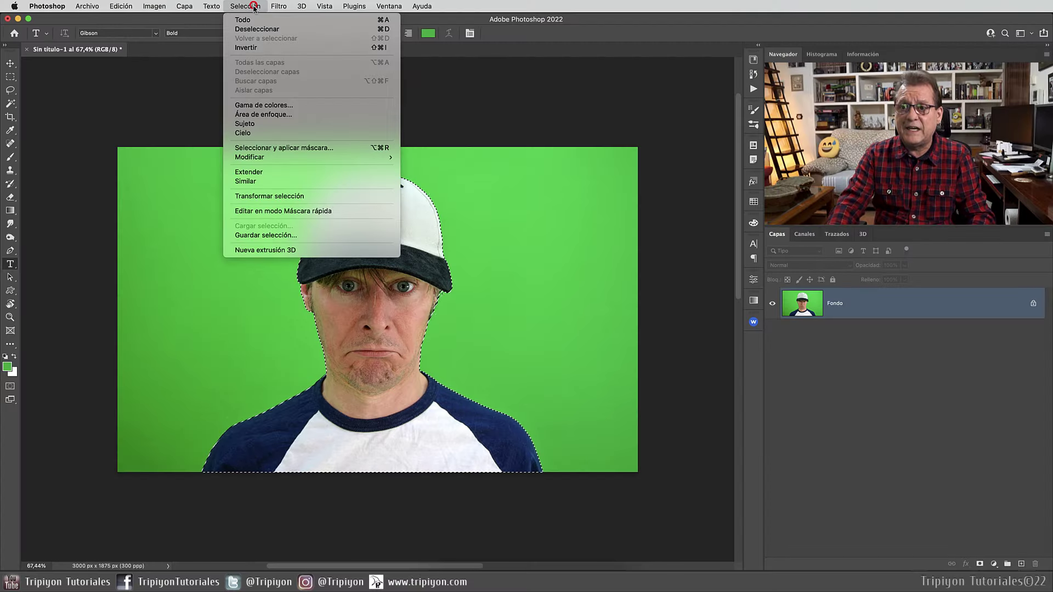
left_click(293, 148)
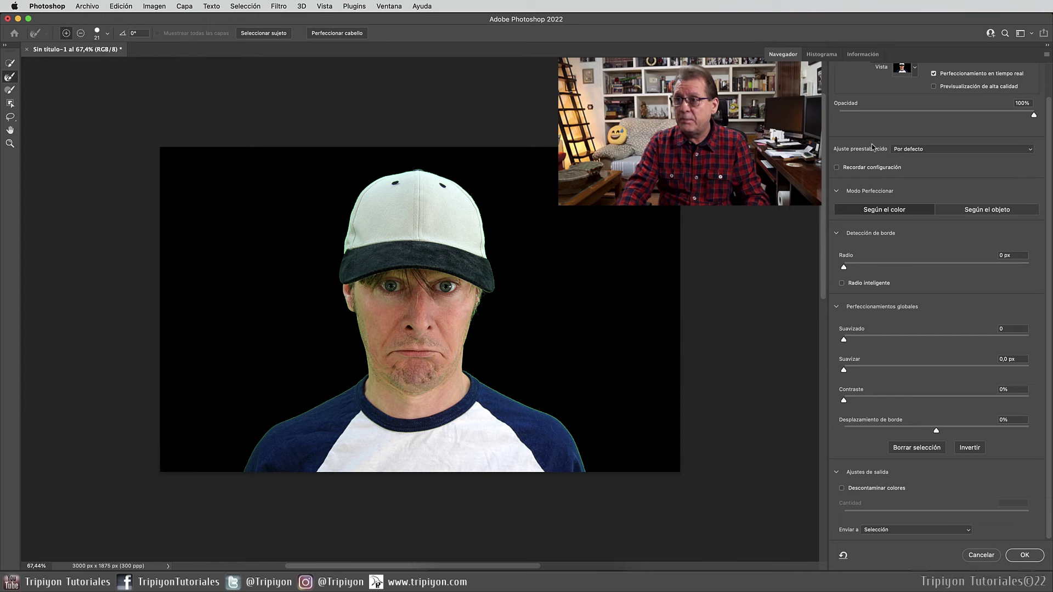
scroll(1005, 130, "up", 2)
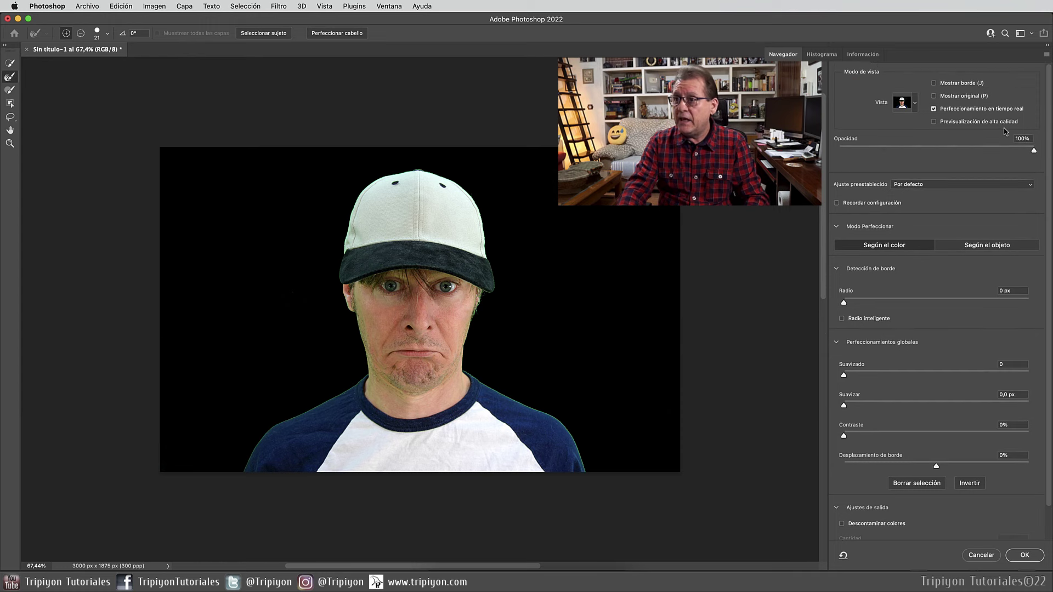
left_click(915, 104)
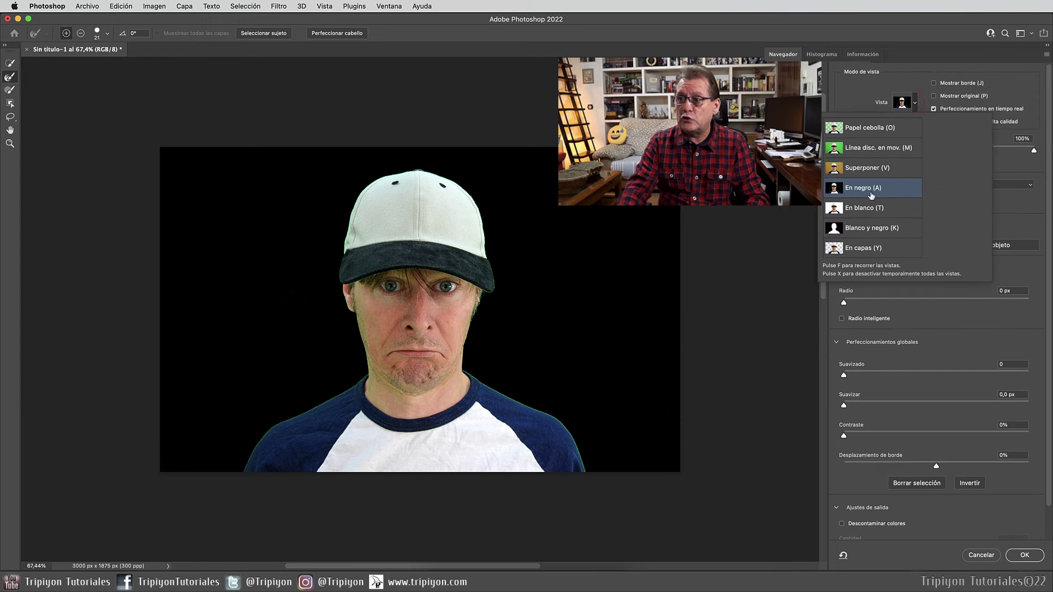
left_click(859, 96)
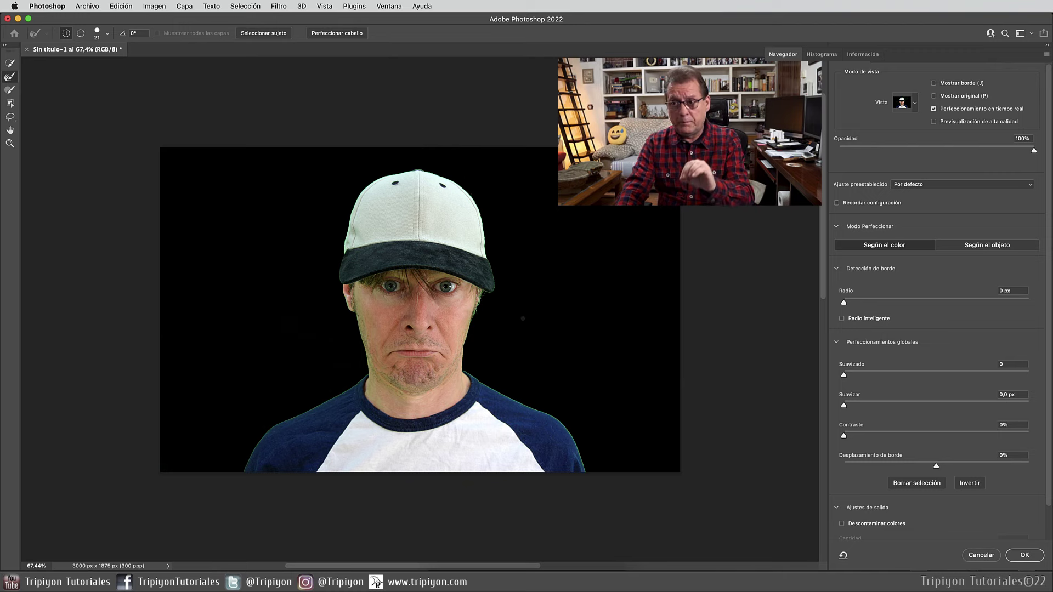
scroll(479, 323, "up", 5)
scroll(478, 323, "up", 2)
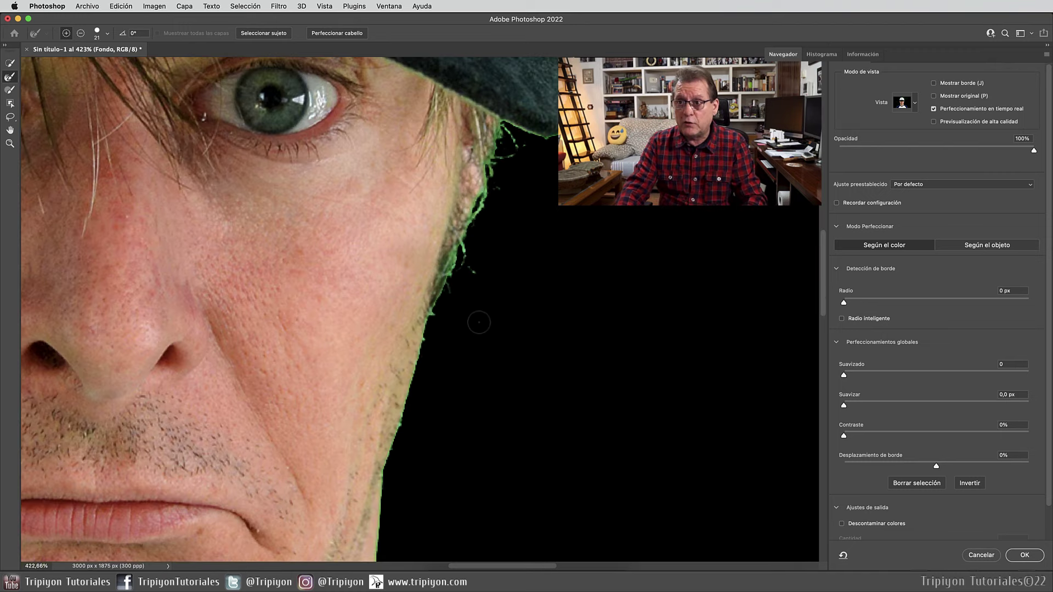
scroll(478, 323, "up", 2)
scroll(478, 323, "up", 1)
scroll(545, 254, "up", 1)
scroll(546, 254, "up", 3)
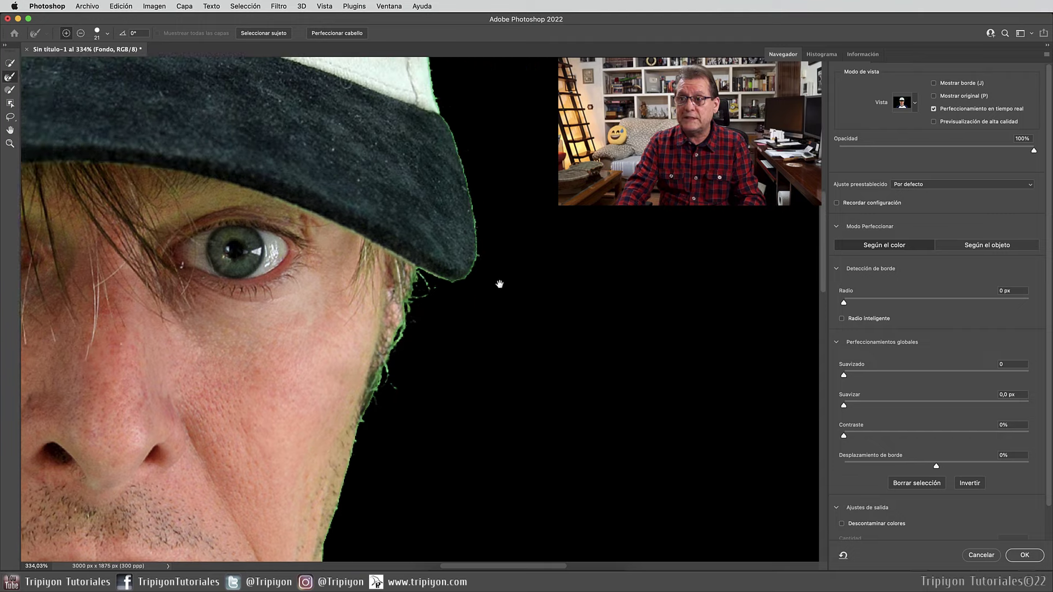
scroll(498, 282, "up", 3)
scroll(545, 340, "down", 5)
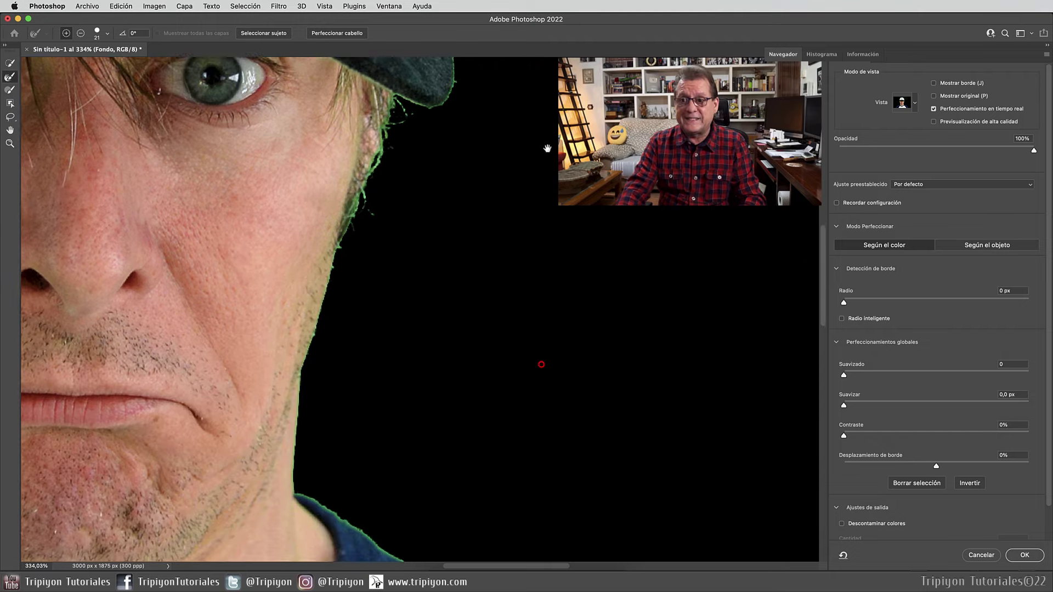
scroll(494, 285, "down", 8)
scroll(463, 247, "up", 1)
scroll(439, 247, "up", 1)
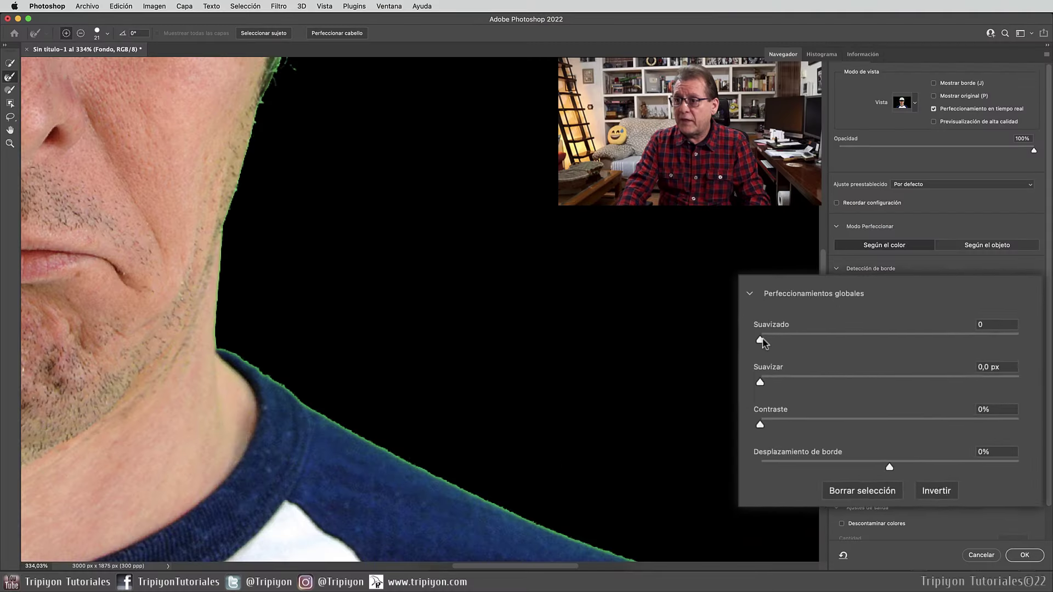
Step: Set Select and Mask Smooth to 7 and Feather to 4.5 px
left_click_drag(843, 375, 849, 375)
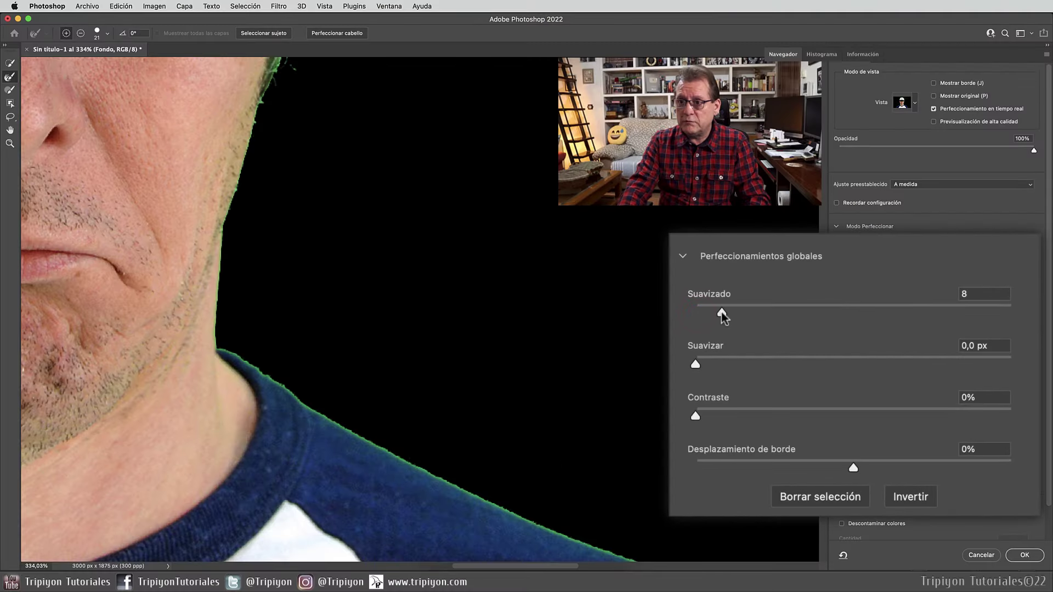
scroll(468, 411, "down", 5)
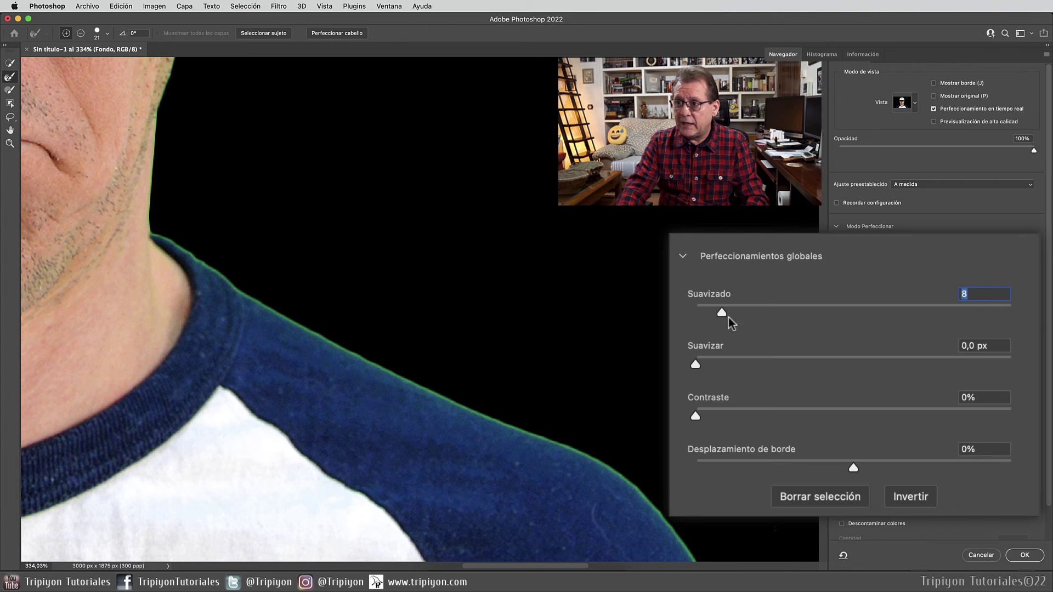
left_click_drag(722, 313, 695, 313)
scroll(559, 433, "up", 3)
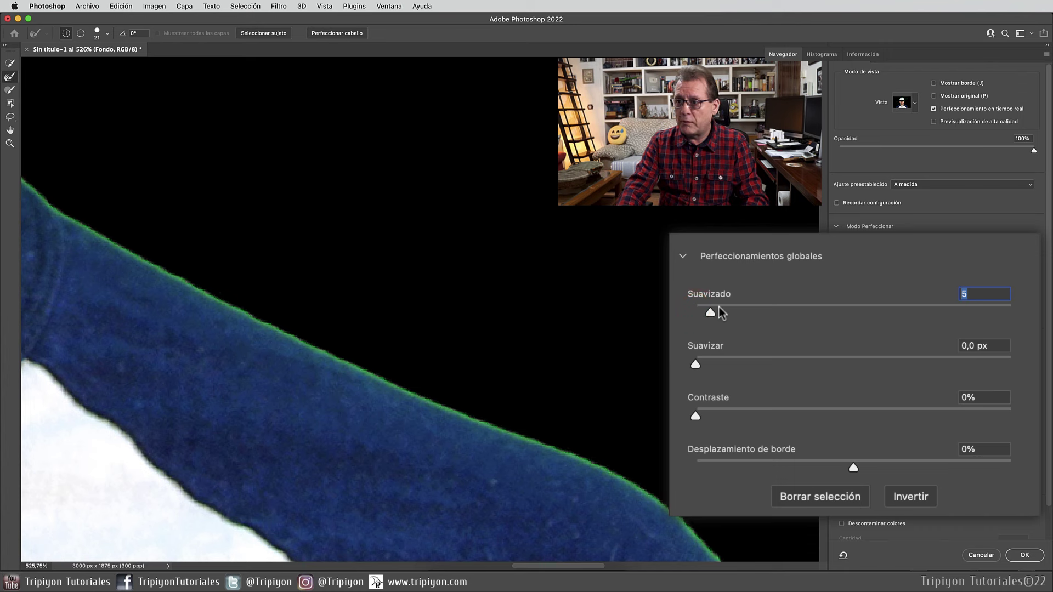
left_click_drag(712, 311, 716, 311)
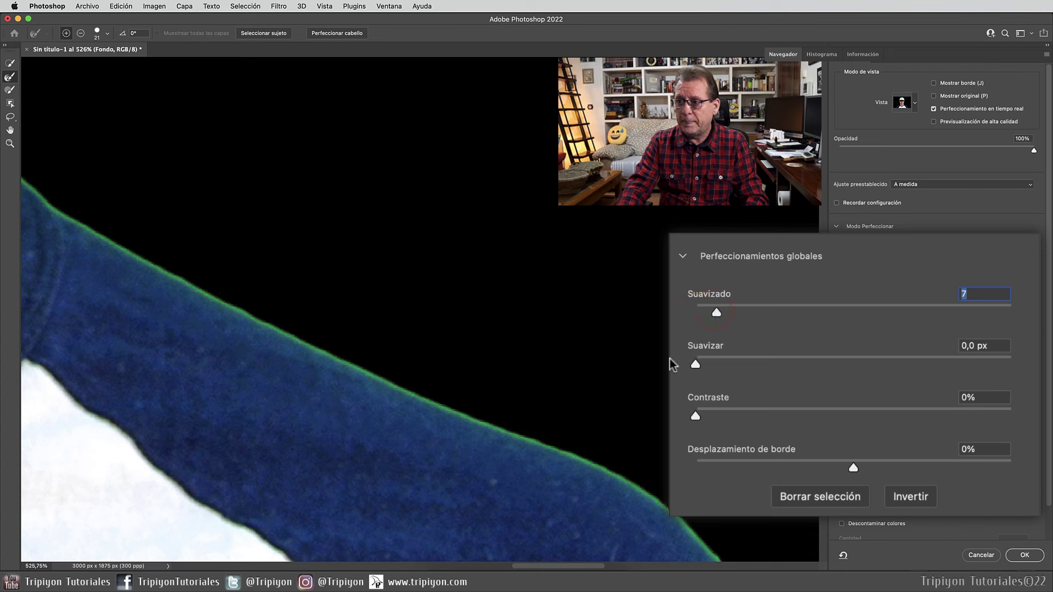
left_click_drag(744, 362, 778, 372)
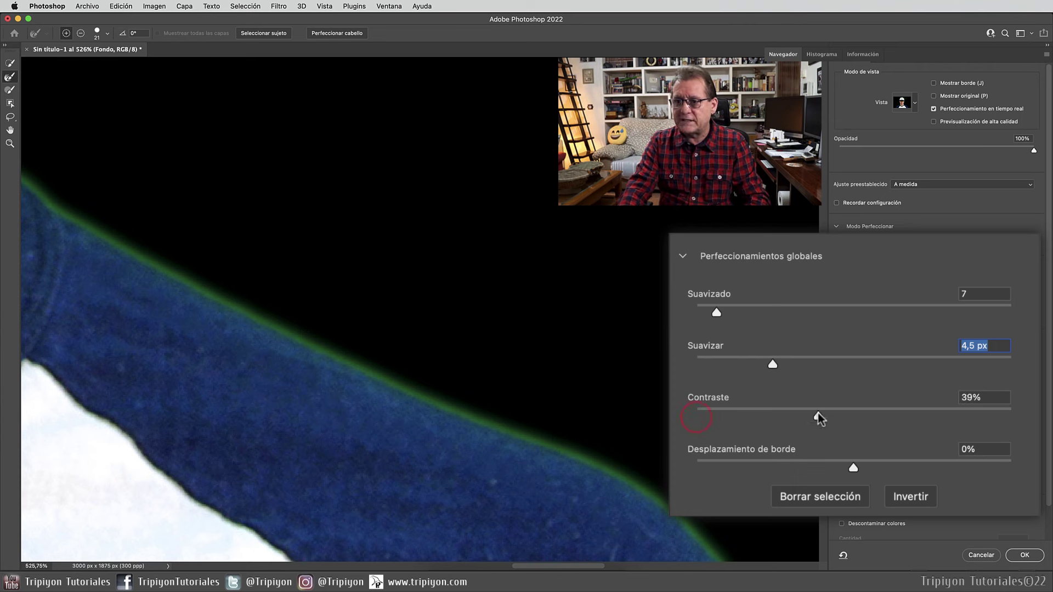
Step: Set Contrast to 55% and Shift Edge to -20%, checking the face and cap edge
left_click_drag(801, 408, 869, 415)
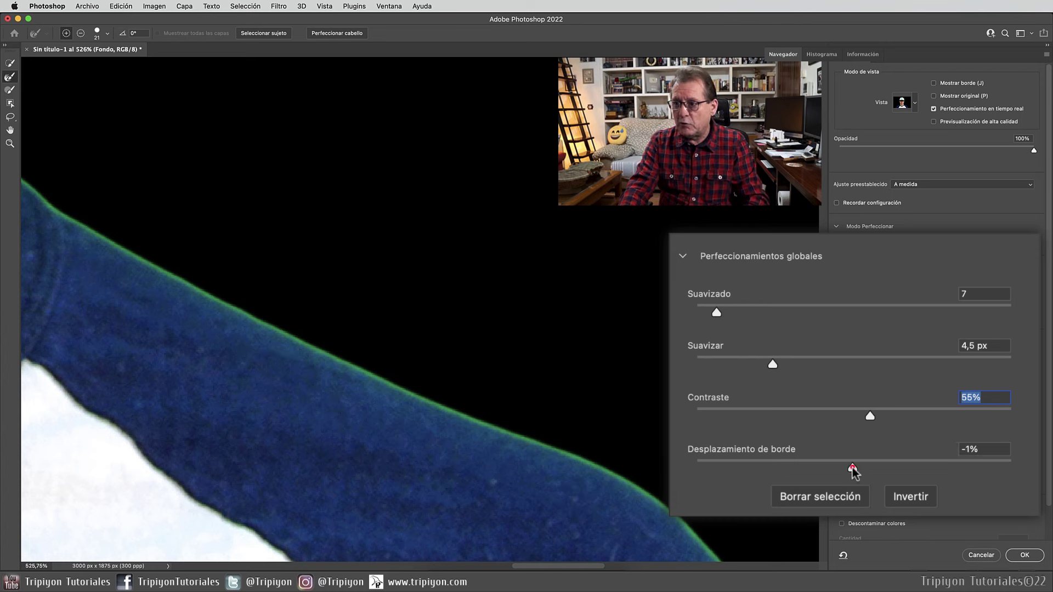
left_click_drag(813, 471, 822, 472)
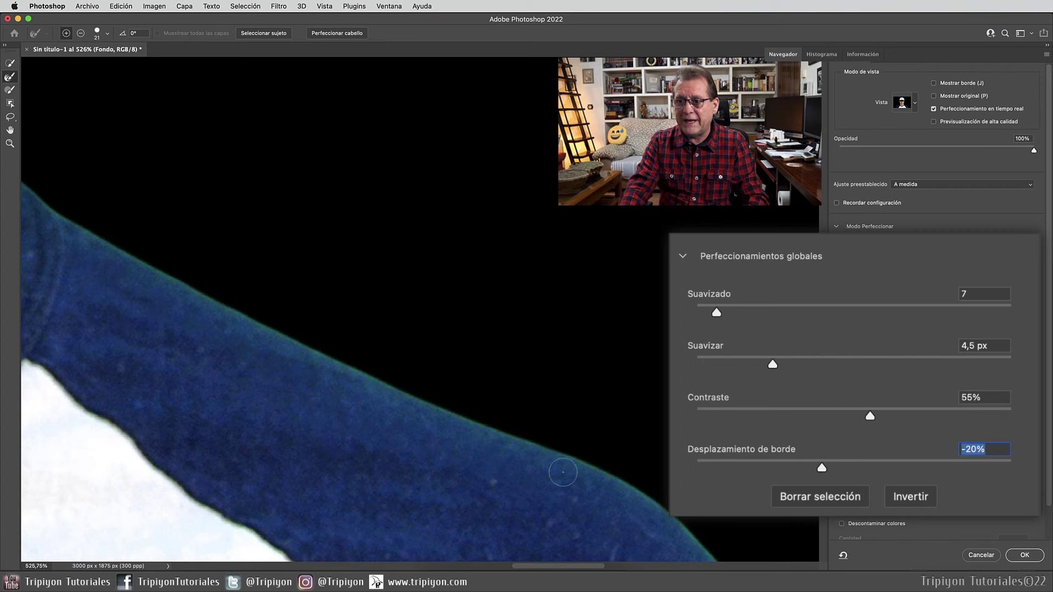
scroll(607, 434, "down", 3)
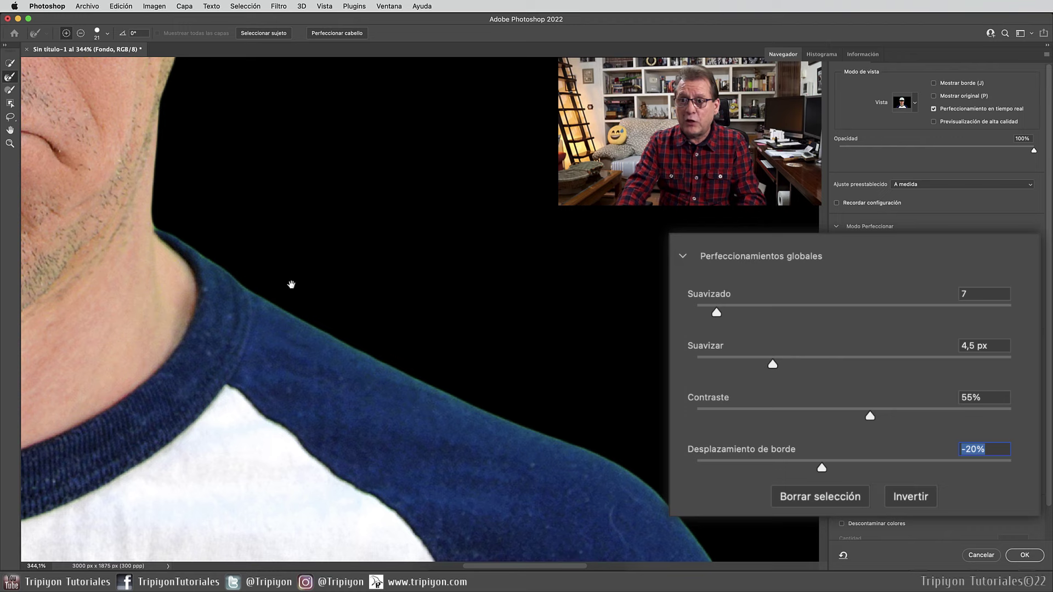
left_click_drag(291, 284, 352, 407)
mouse_move(390, 241)
left_mouse_down()
mouse_move(388, 465)
mouse_move(463, 474)
left_mouse_up()
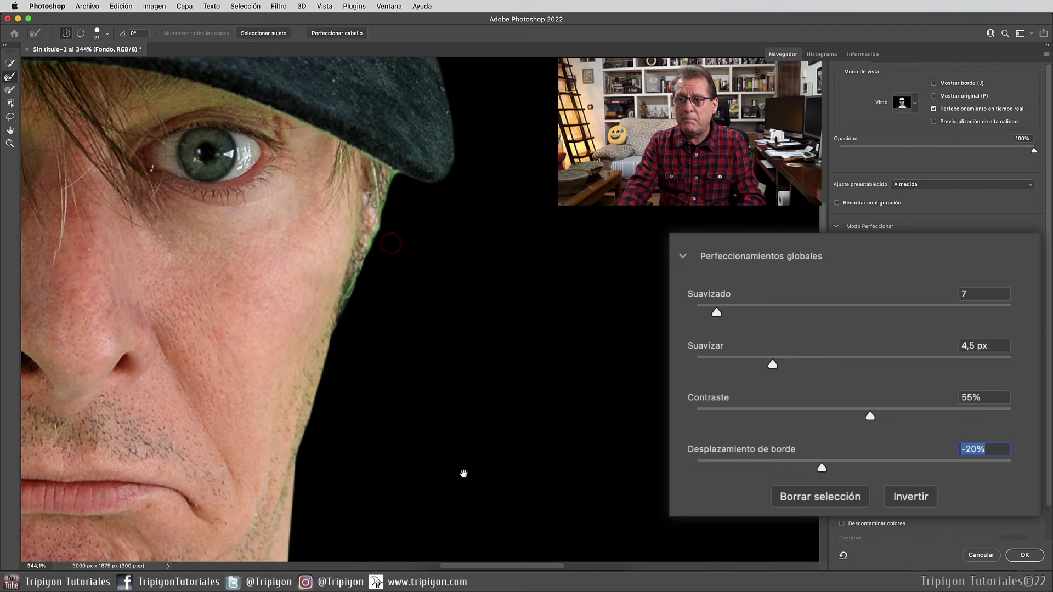
scroll(438, 384, "up", 3)
scroll(407, 343, "up", 2)
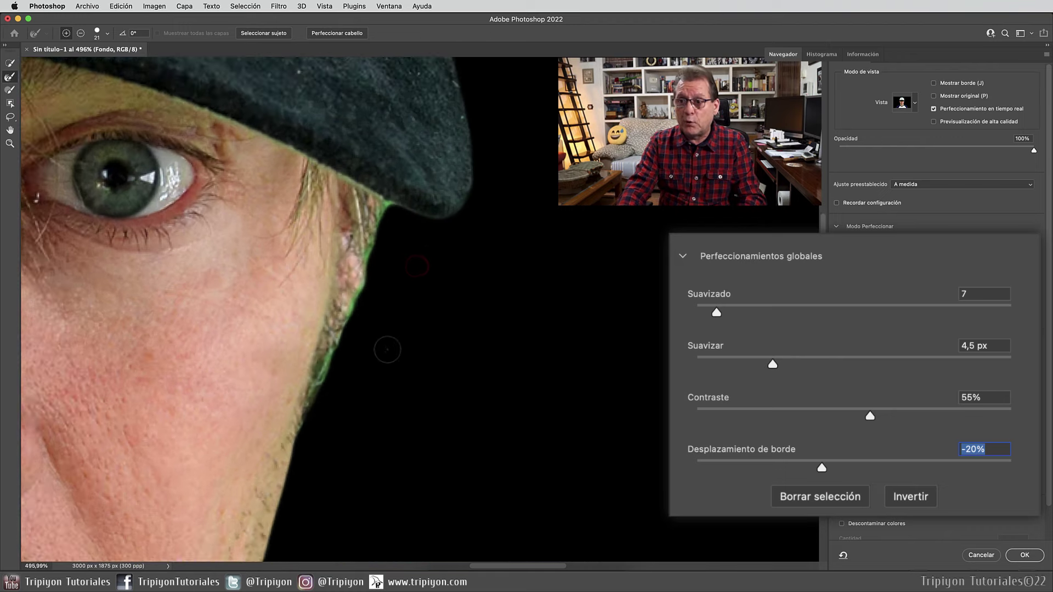
scroll(388, 347, "up", 2)
scroll(389, 312, "up", 2)
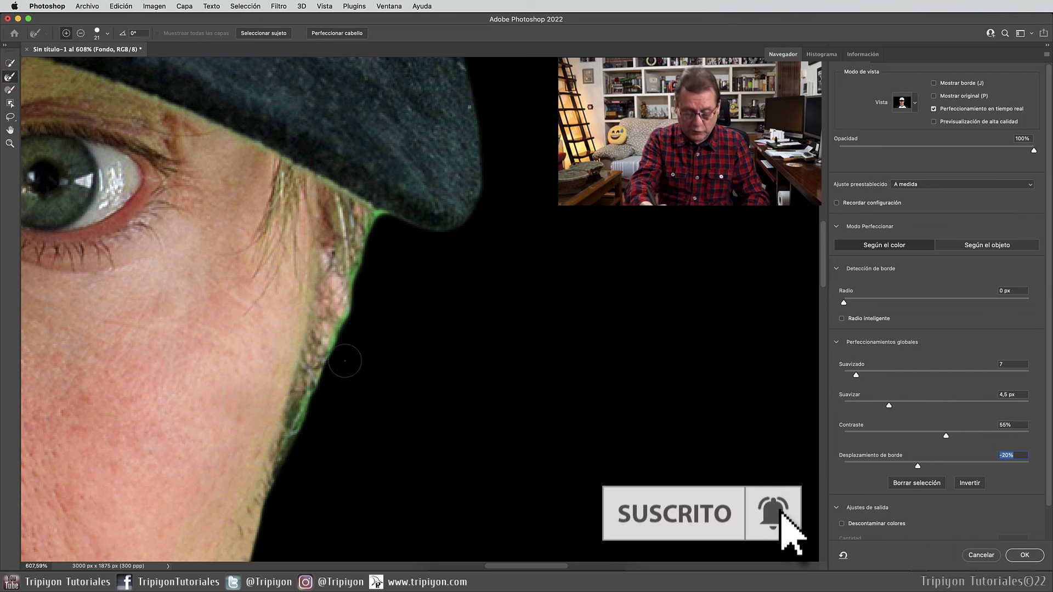
Step: Resize the refine brush to 17 px and check the cheek and hair edge at different zooms
left_click_drag(357, 350, 346, 352)
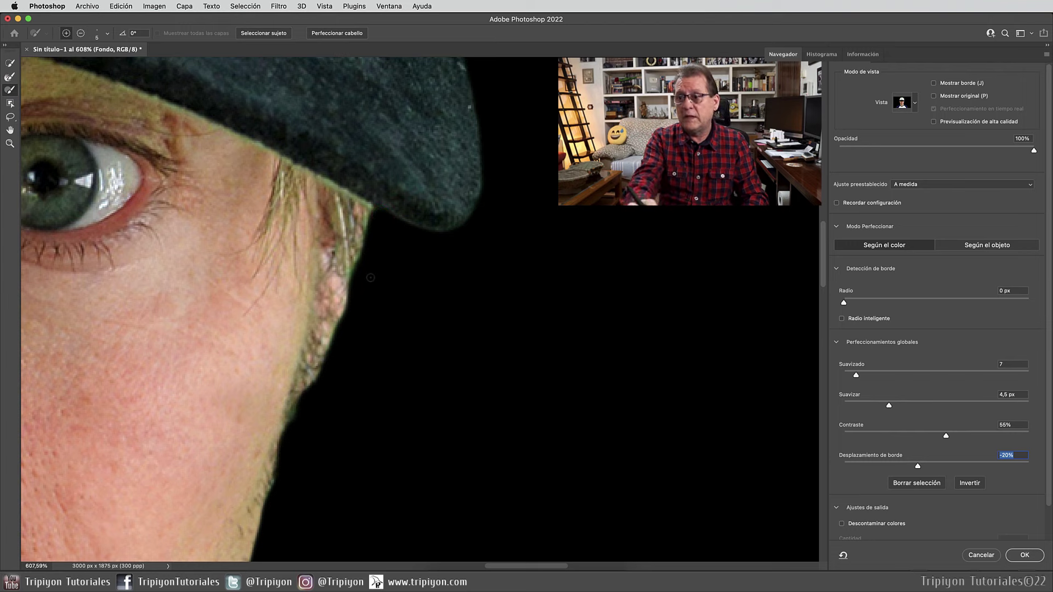
scroll(311, 232, "down", 3)
scroll(311, 232, "down", 5)
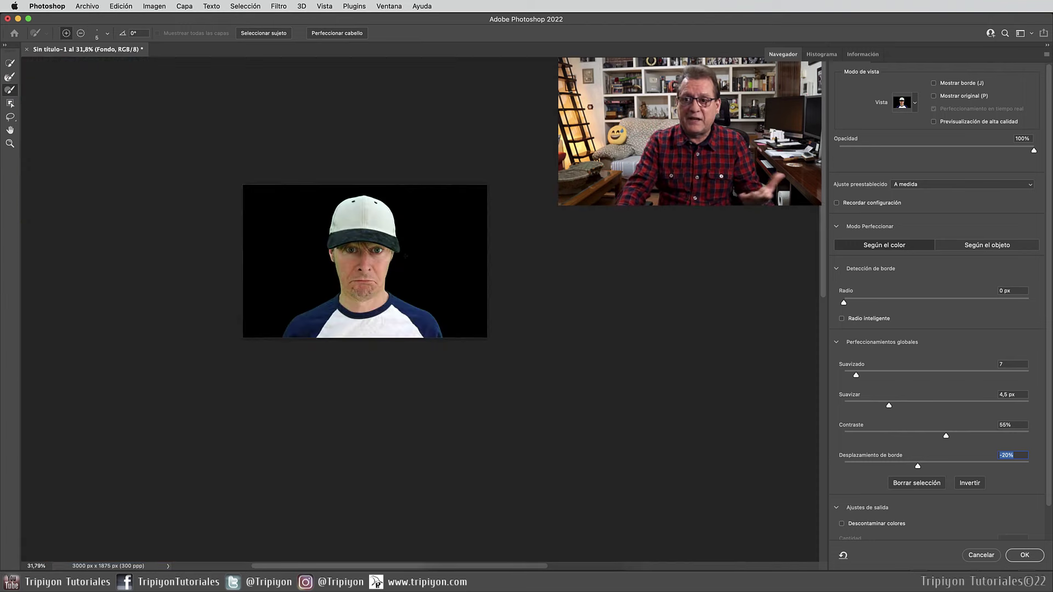
scroll(416, 346, "up", 2)
scroll(416, 345, "up", 1)
scroll(416, 345, "up", 1)
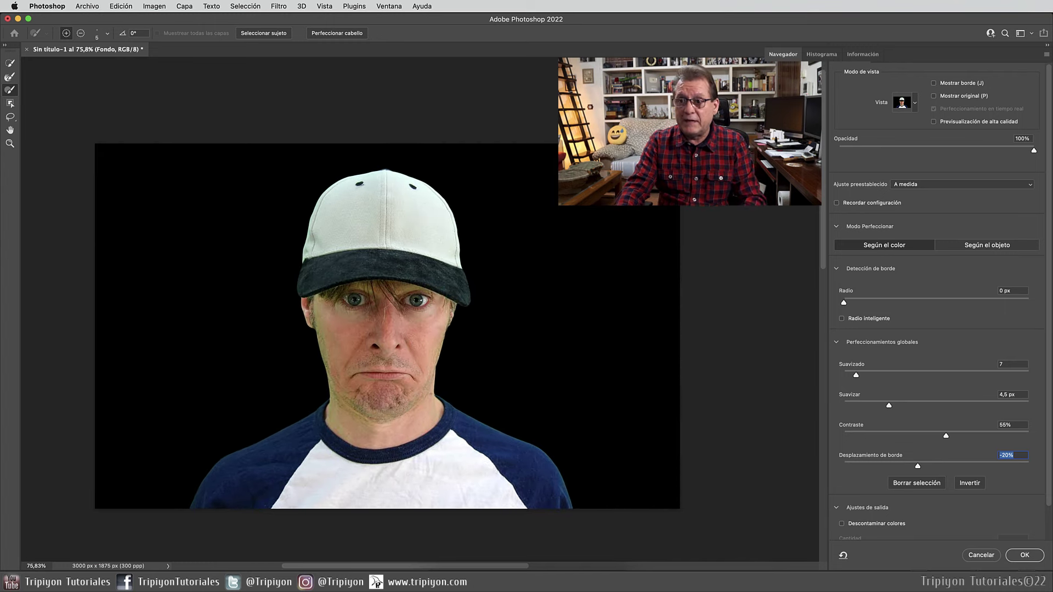
scroll(416, 345, "up", 1)
scroll(940, 522, "down", 2)
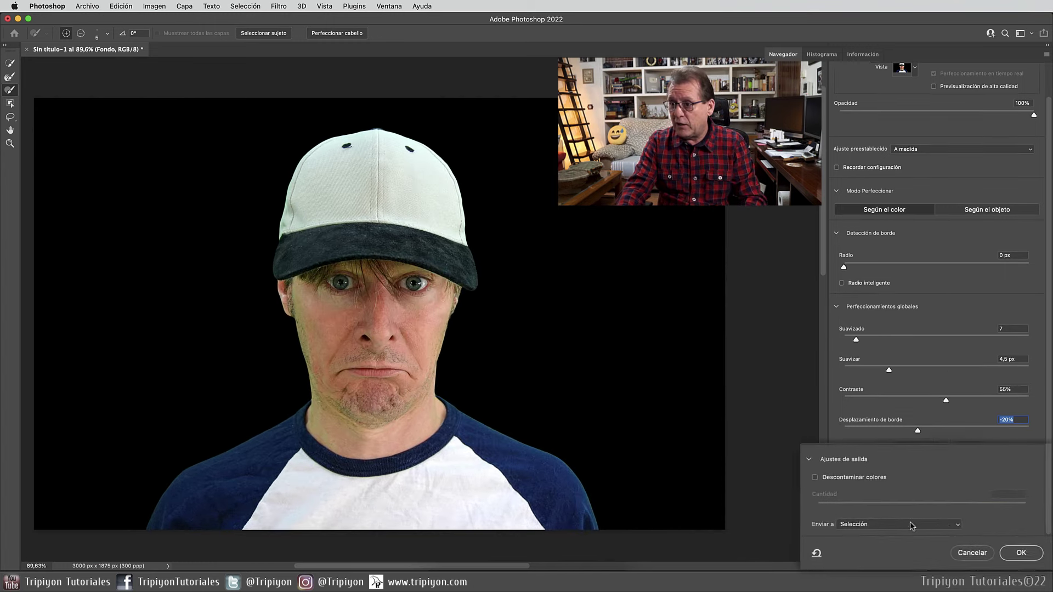
Step: Output the refinement as New Layer with Layer Mask, creating Fondo copia
left_click(959, 529)
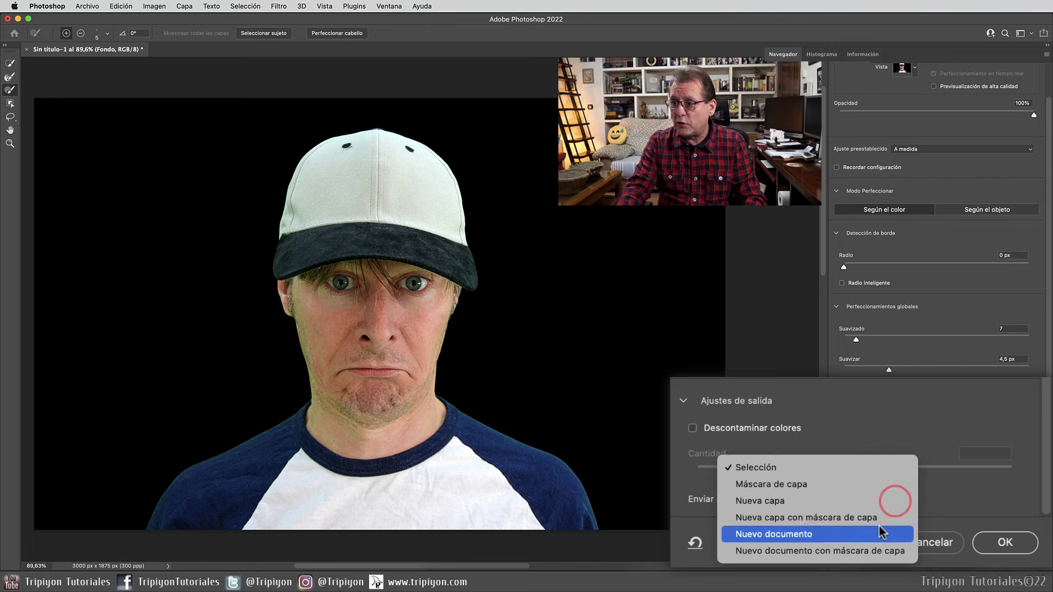
left_click(798, 518)
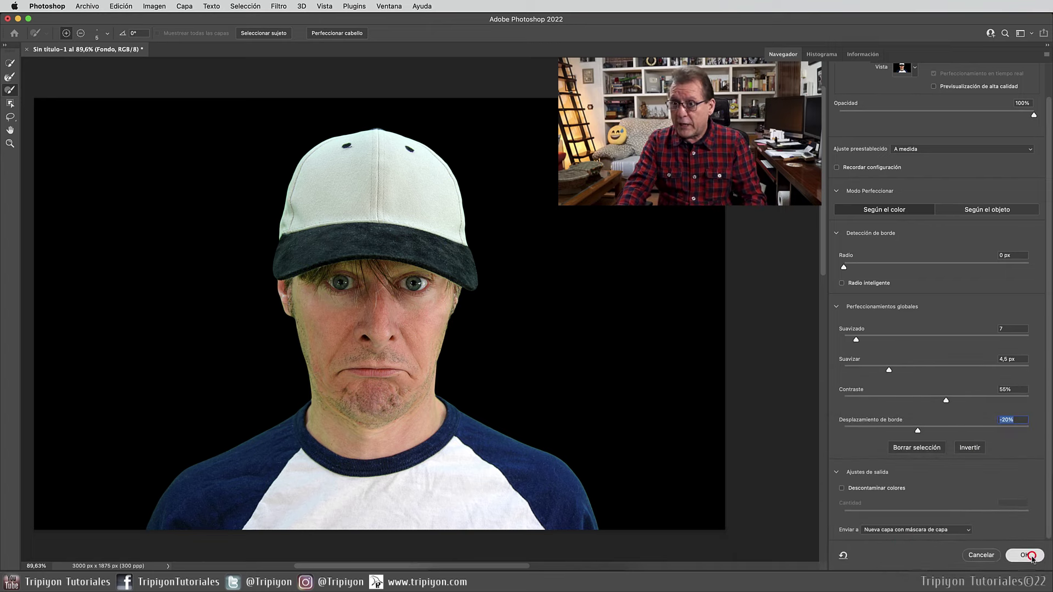
left_click(1023, 554)
left_click(880, 351)
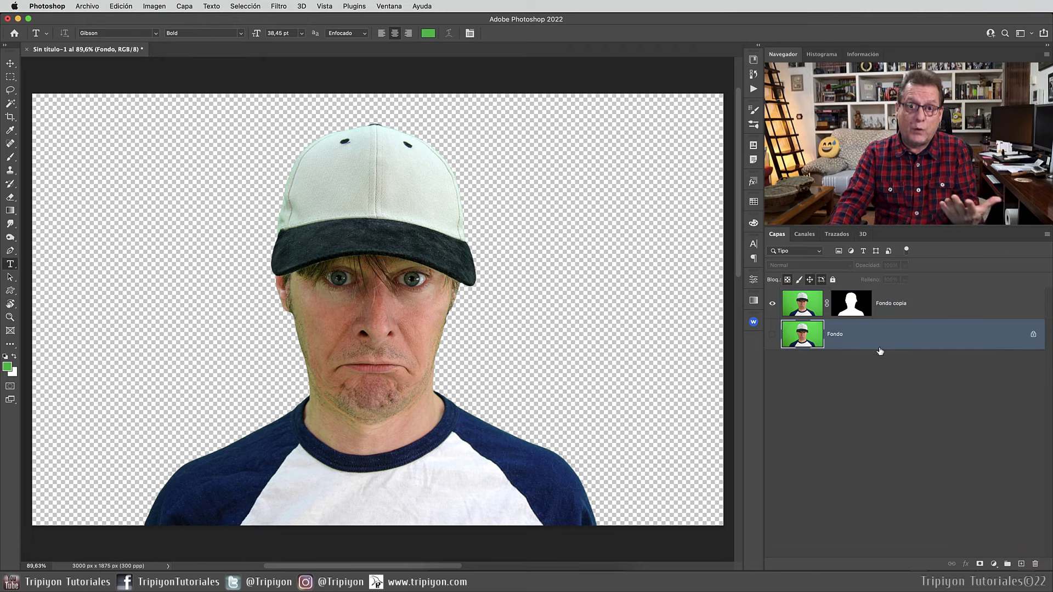
Step: Add a black Solid Color fill layer, Relleno de color 1, above Fondo
left_click(806, 307)
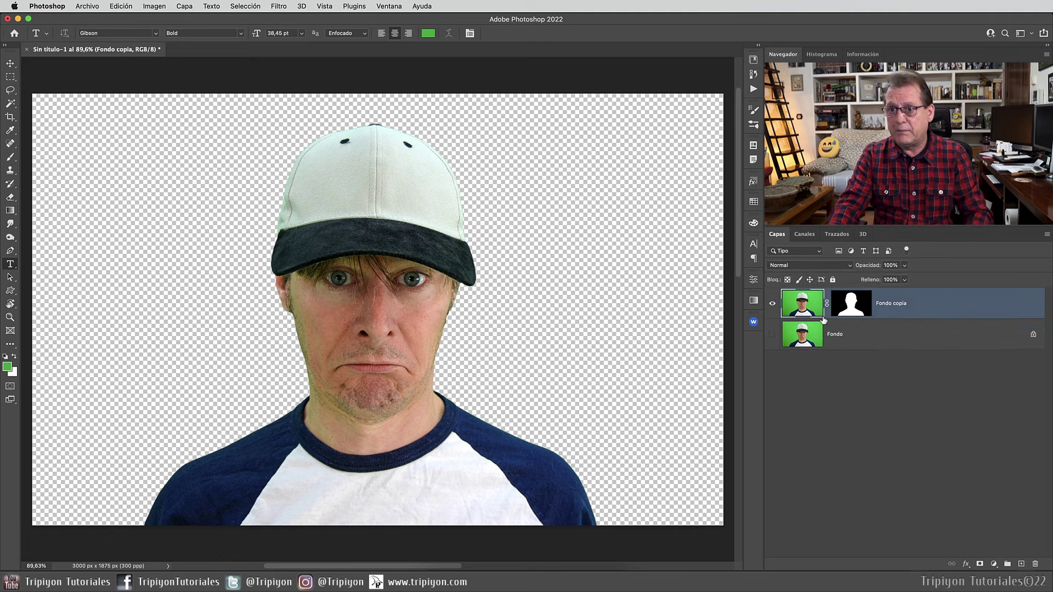
left_click(845, 335)
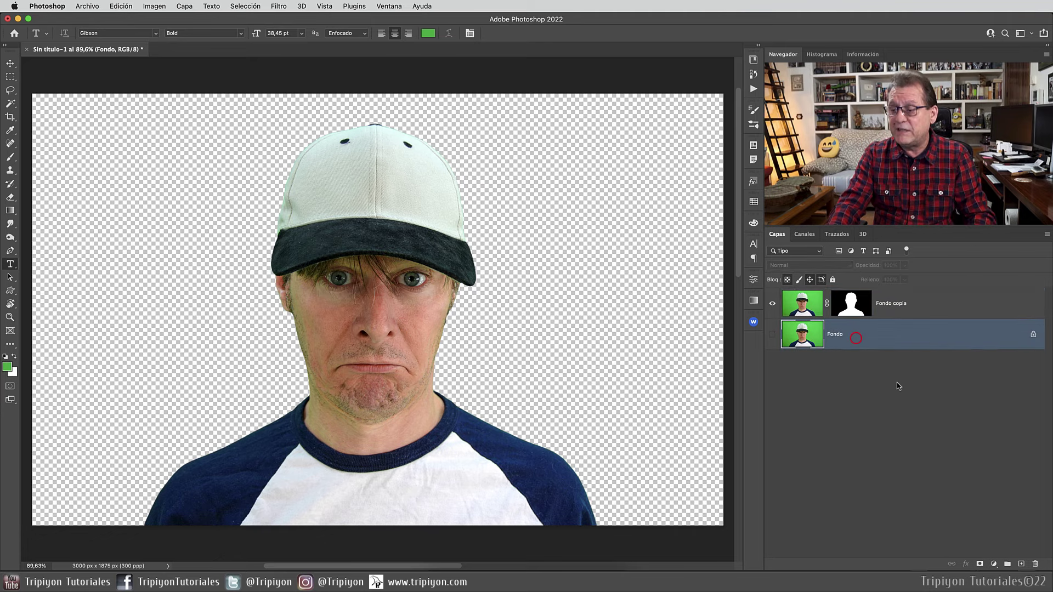
left_click(994, 564)
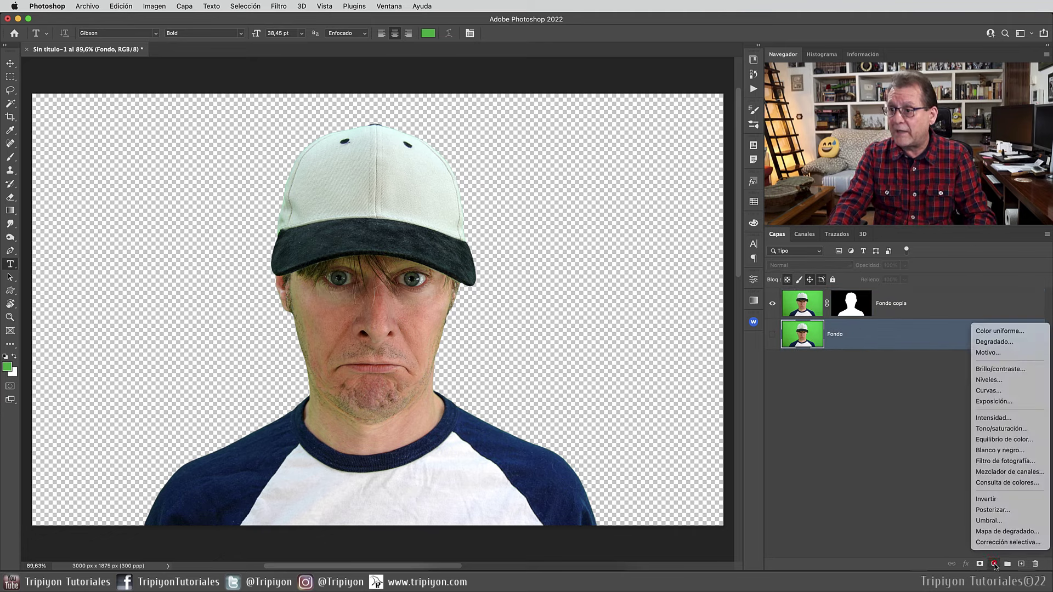
left_click(1016, 332)
left_click_drag(630, 383, 507, 434)
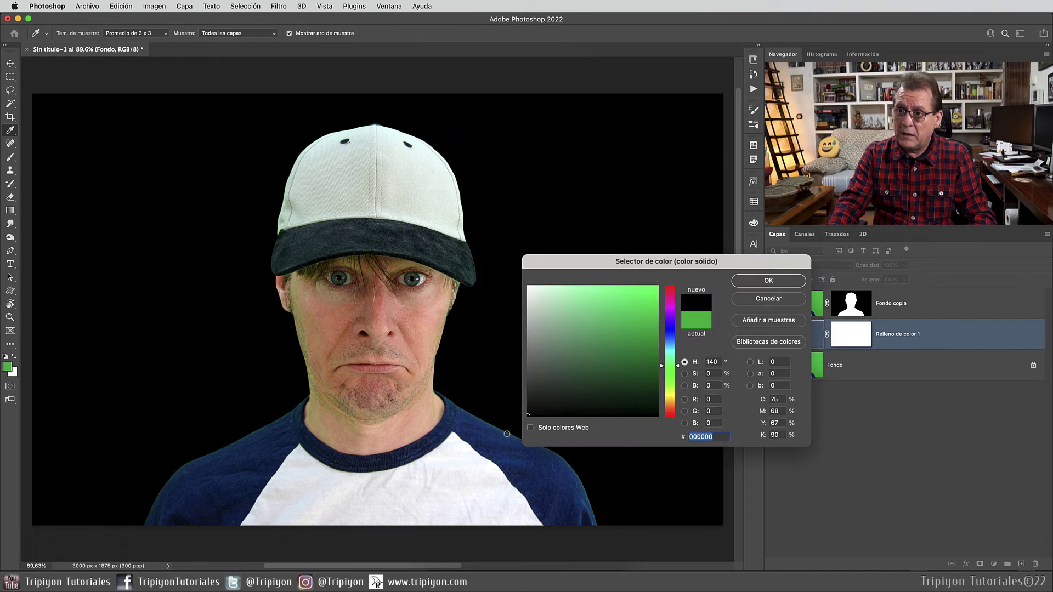
left_click(764, 281)
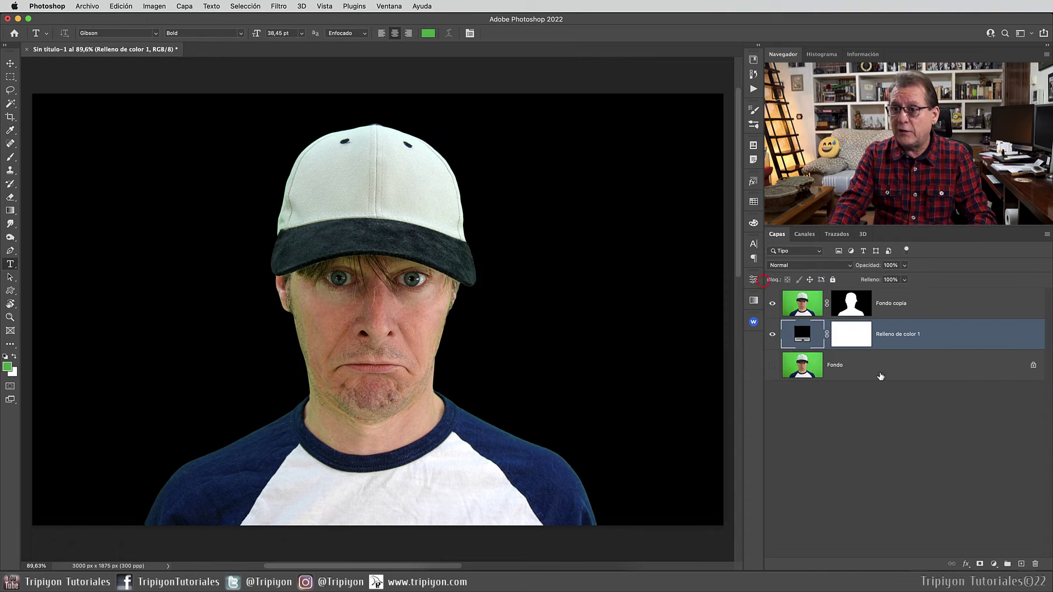
Step: Inspect the chin and shirt edge against the black fill, then select Fondo copia
scroll(415, 347, "up", 2)
scroll(415, 348, "up", 2)
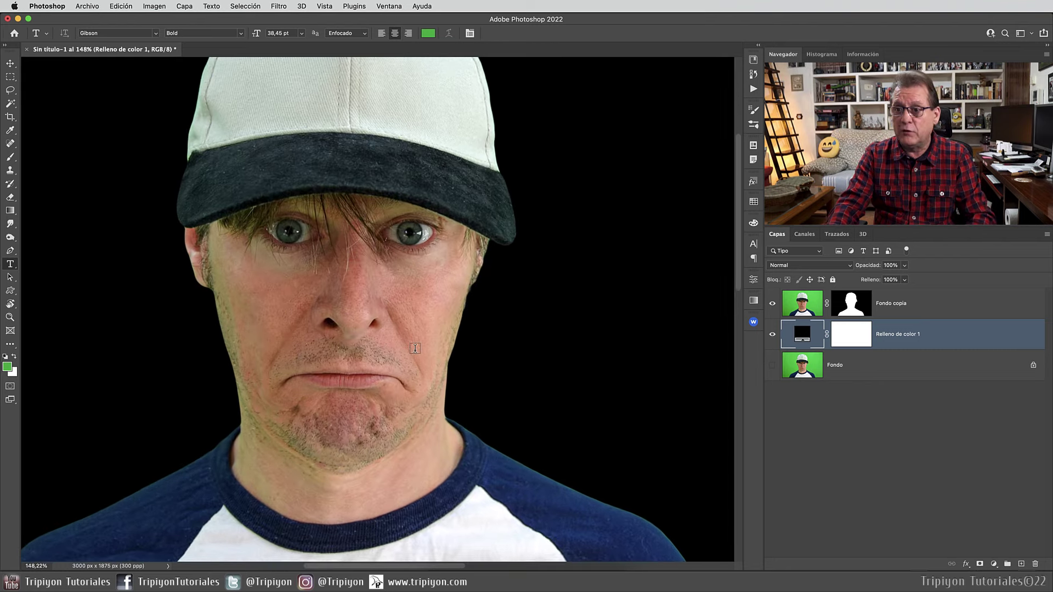
scroll(415, 348, "up", 2)
left_click_drag(366, 306, 390, 235)
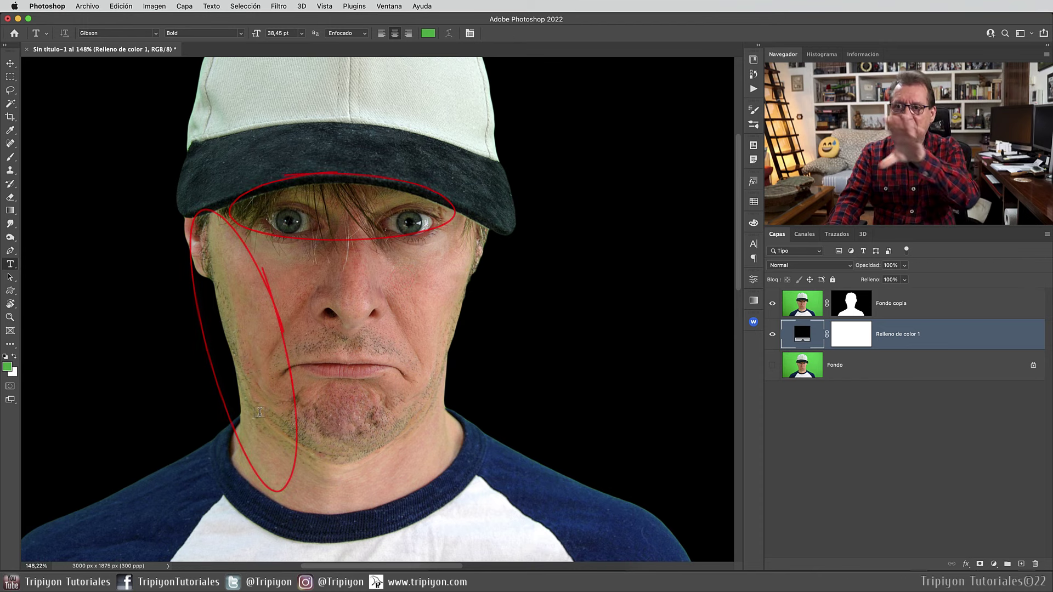
scroll(287, 364, "down", 1)
scroll(287, 363, "down", 1)
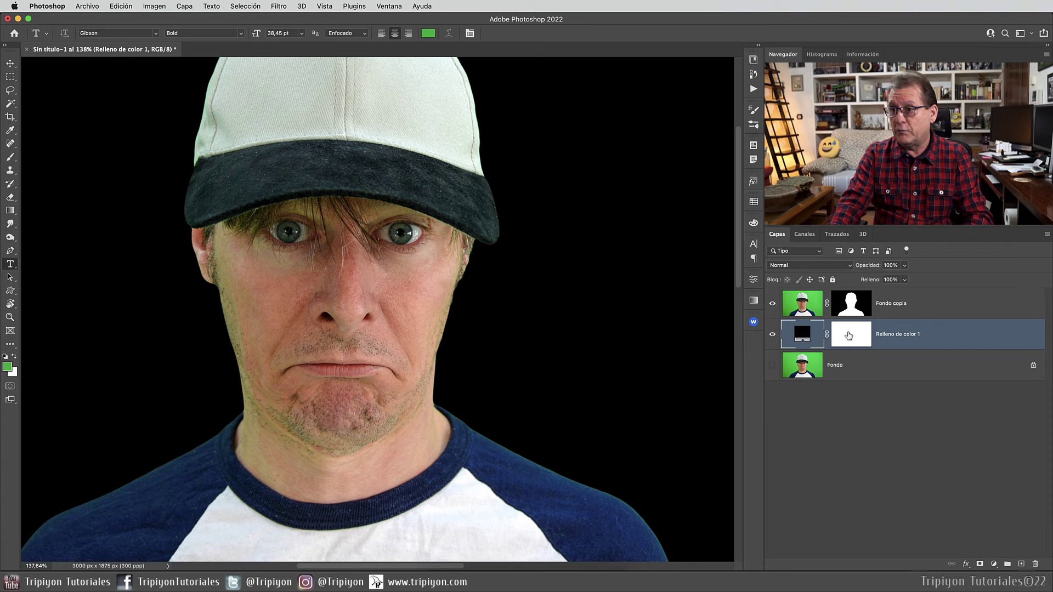
left_click(807, 306)
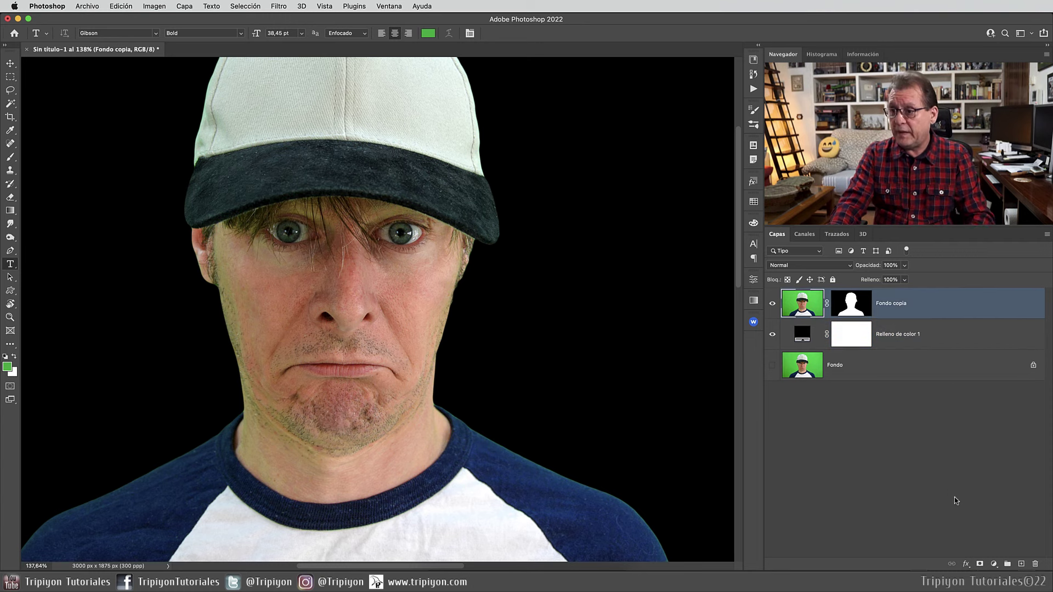
Step: Add a Hue/Saturation layer clipped to Fondo copia with Verdes saturation at -100
left_click(994, 566)
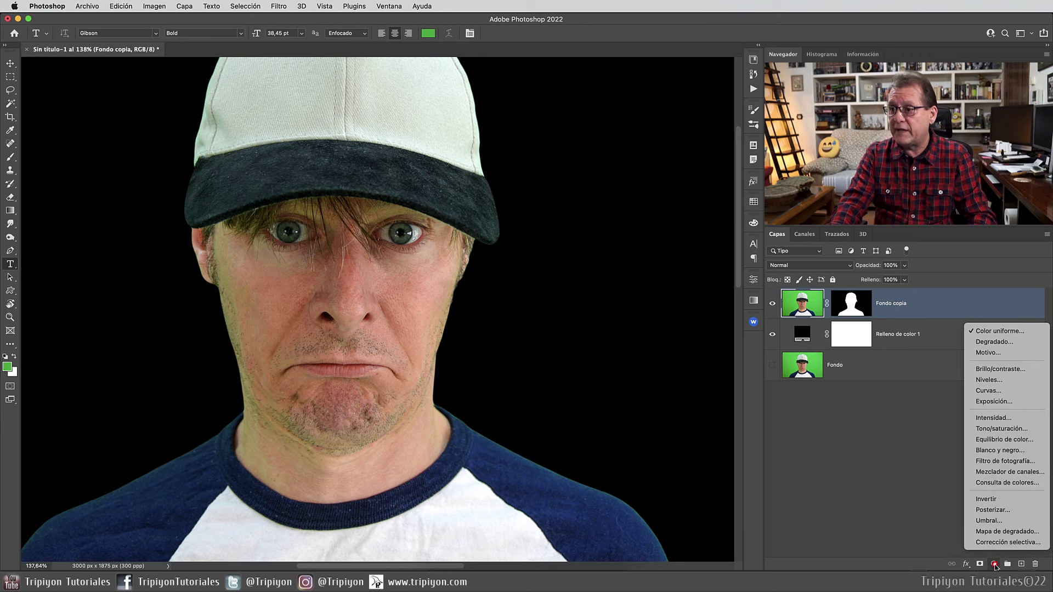
left_click(1005, 430)
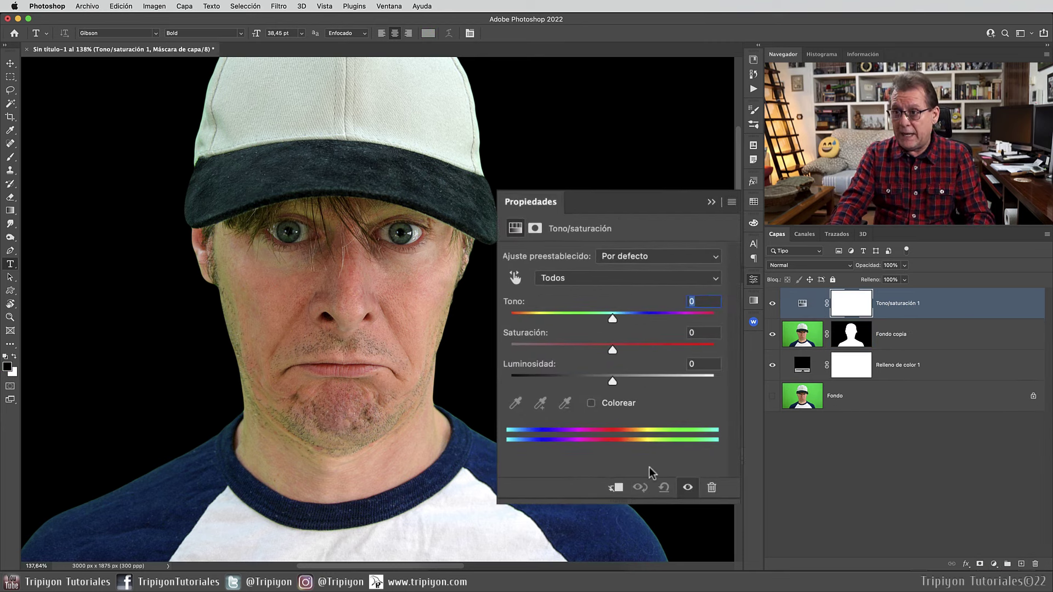
left_click(616, 488)
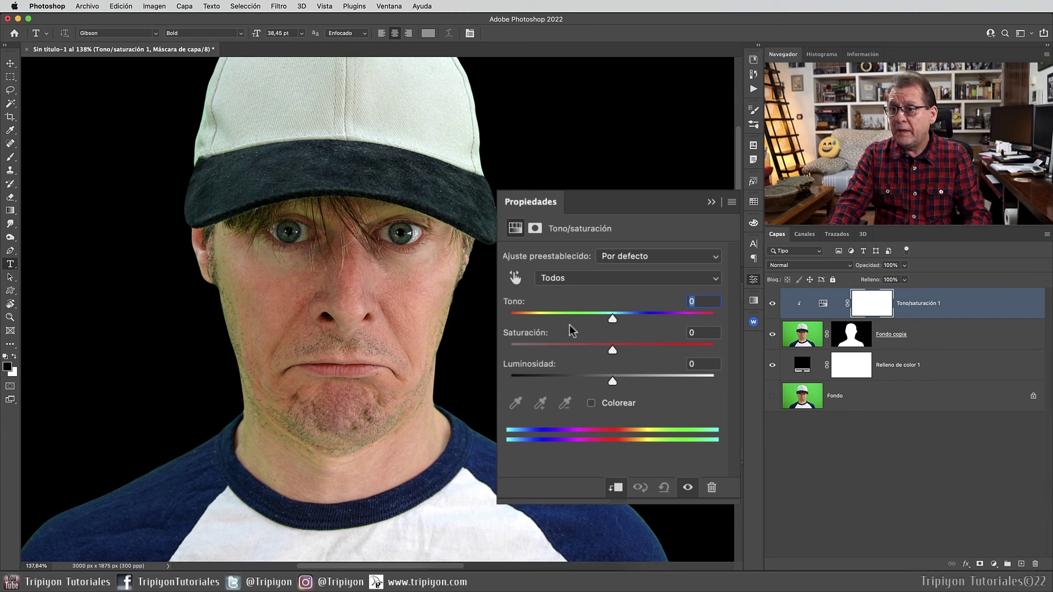
left_click(564, 279)
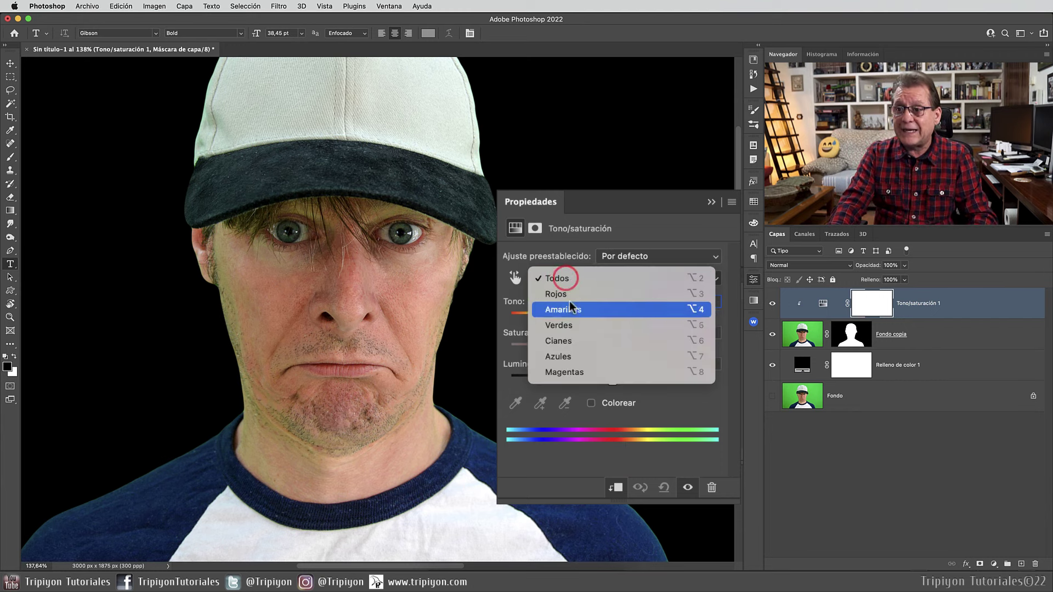
left_click(568, 328)
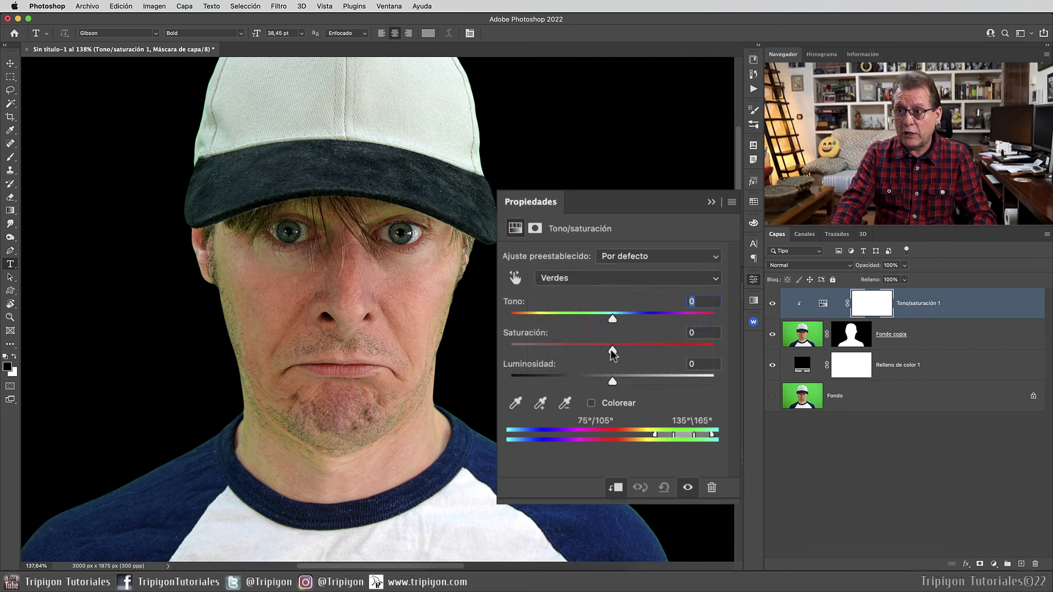
mouse_move(612, 351)
left_mouse_down()
mouse_move(756, 373)
mouse_move(580, 357)
mouse_move(718, 354)
mouse_move(573, 356)
mouse_move(717, 367)
mouse_move(612, 360)
left_mouse_up()
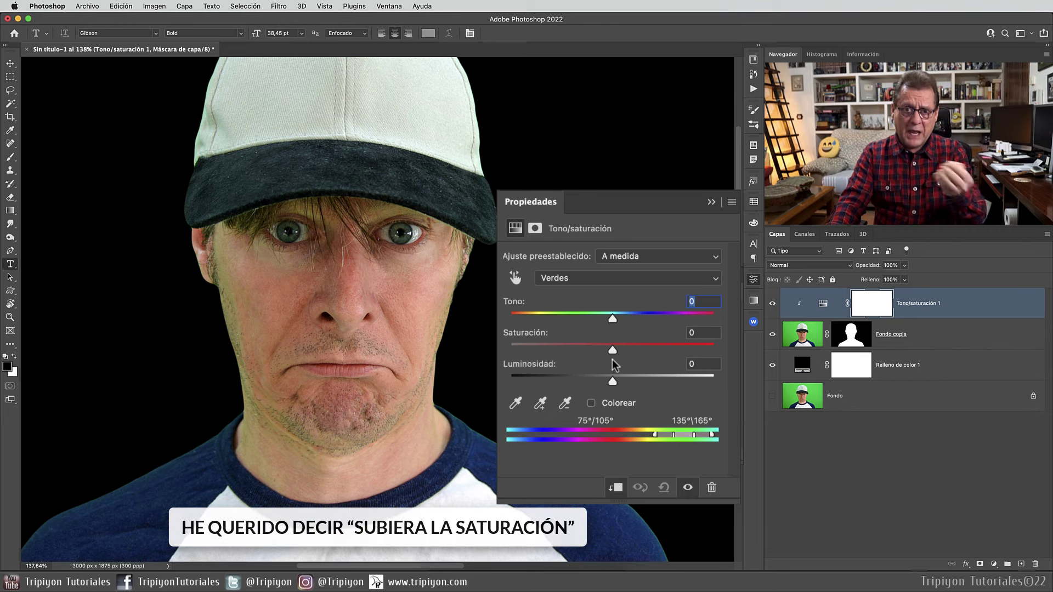
left_click_drag(620, 352, 497, 338)
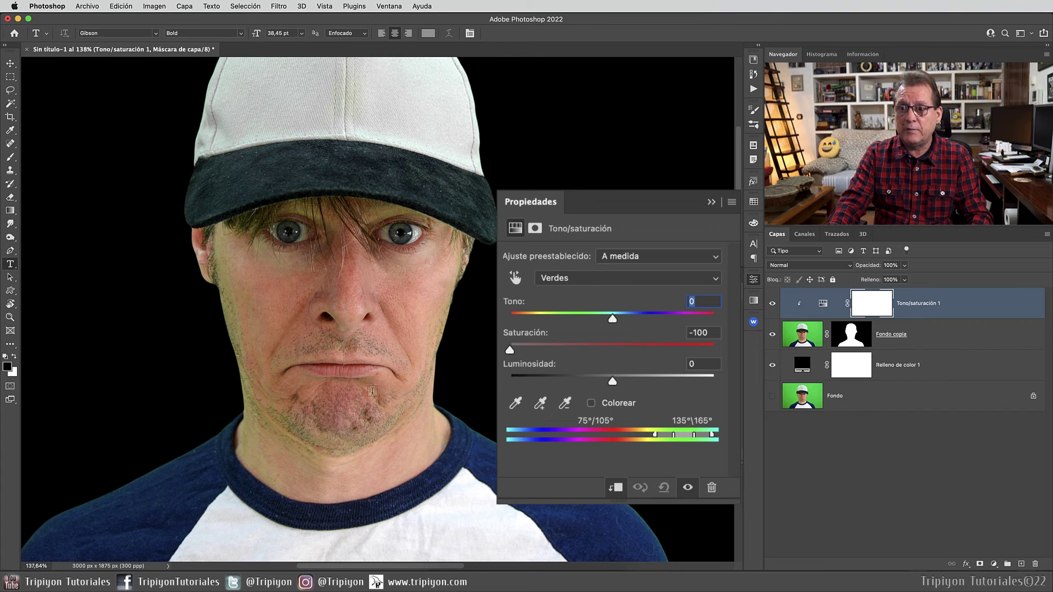
scroll(239, 362, "up", 3)
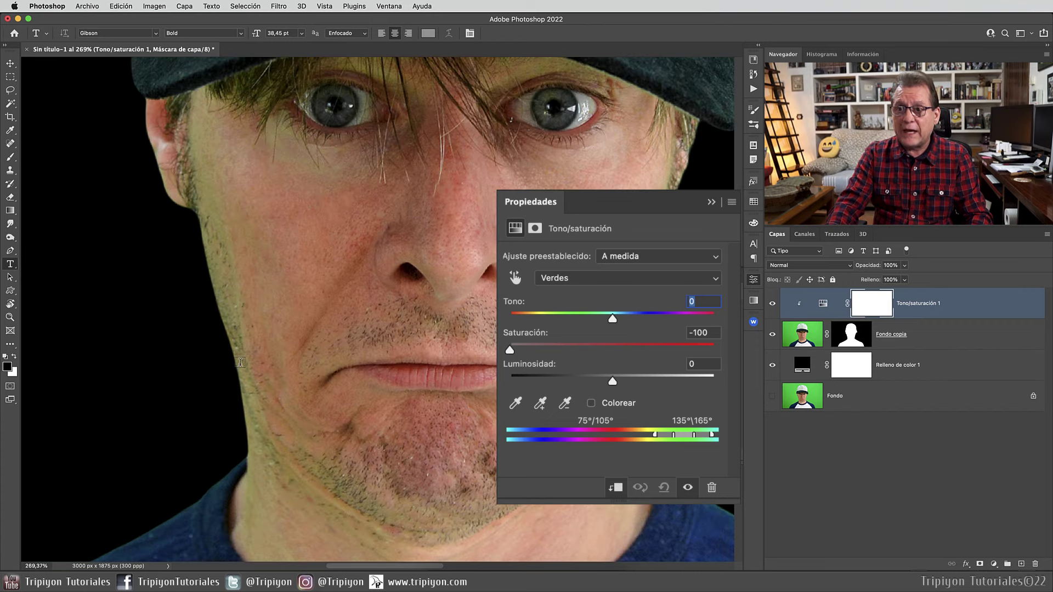
Step: Extend the Verdes range toward the yellows to 23°/105°, toggling it to compare
mouse_move(388, 318)
left_mouse_down()
mouse_move(334, 371)
mouse_move(354, 333)
left_mouse_up()
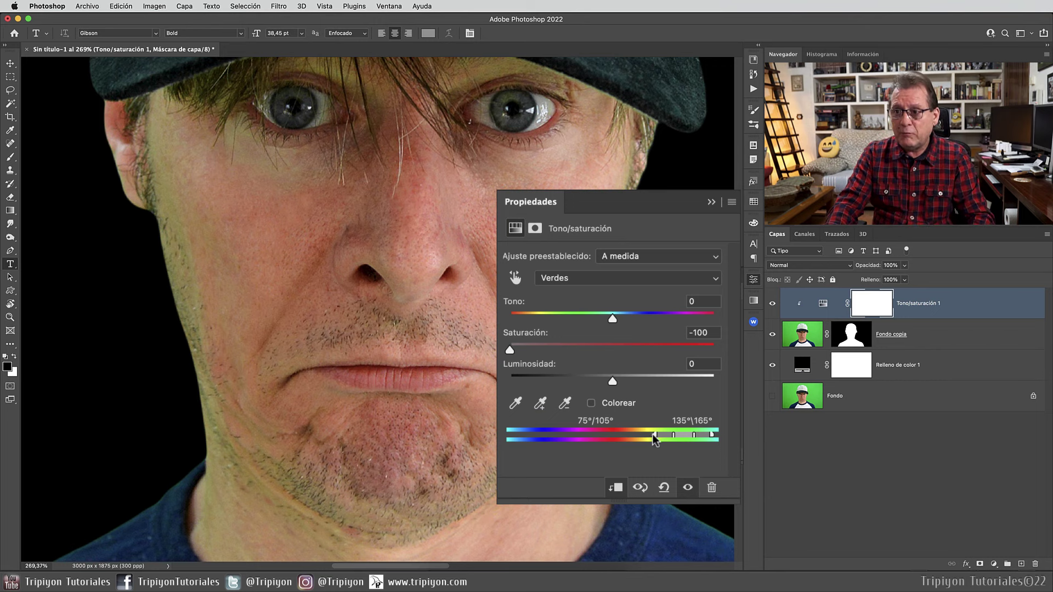
left_click_drag(653, 433, 625, 430)
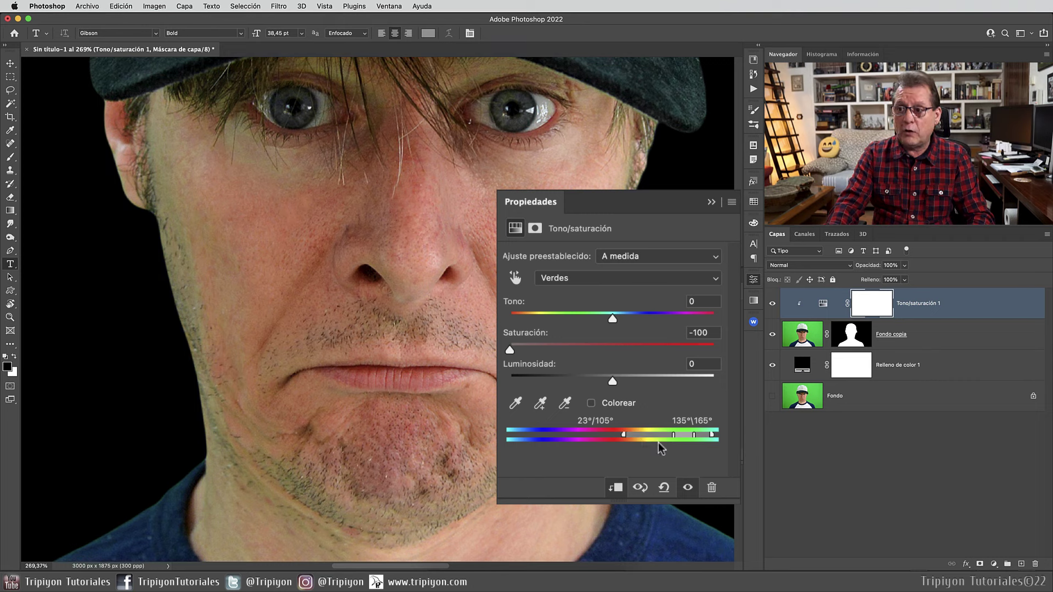
left_click(688, 491)
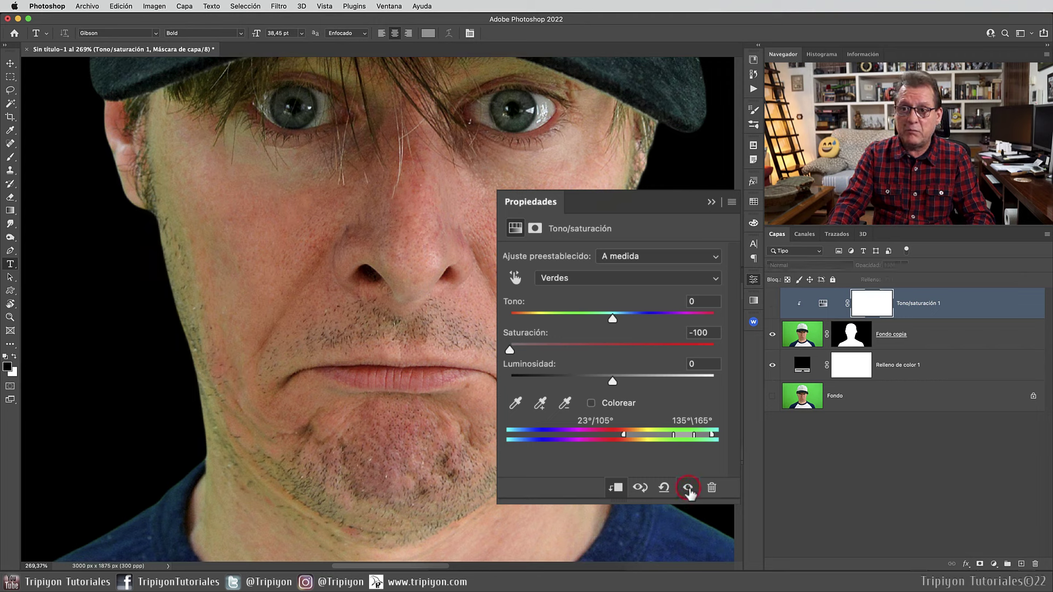
left_click(688, 489)
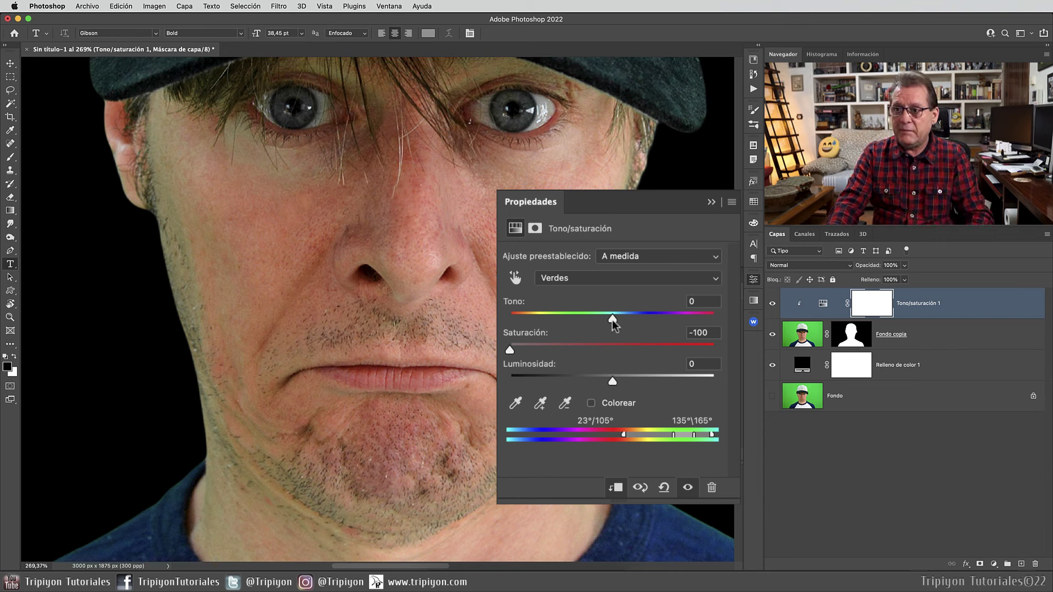
Step: Shift the Verdes hue to -32 and compare skin tones with the correction on and off
left_click_drag(612, 320, 584, 317)
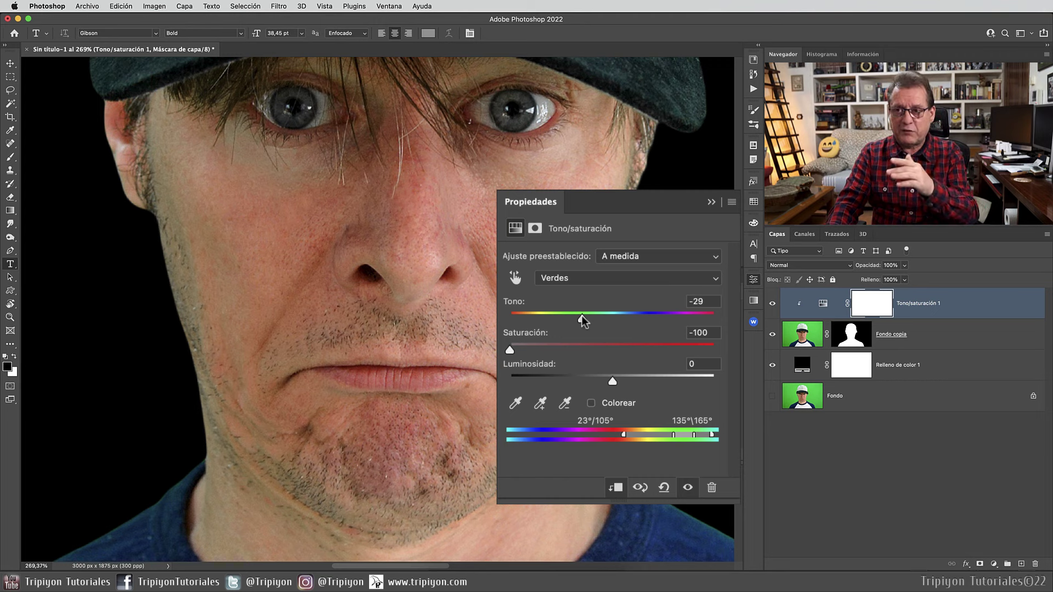
left_click(688, 488)
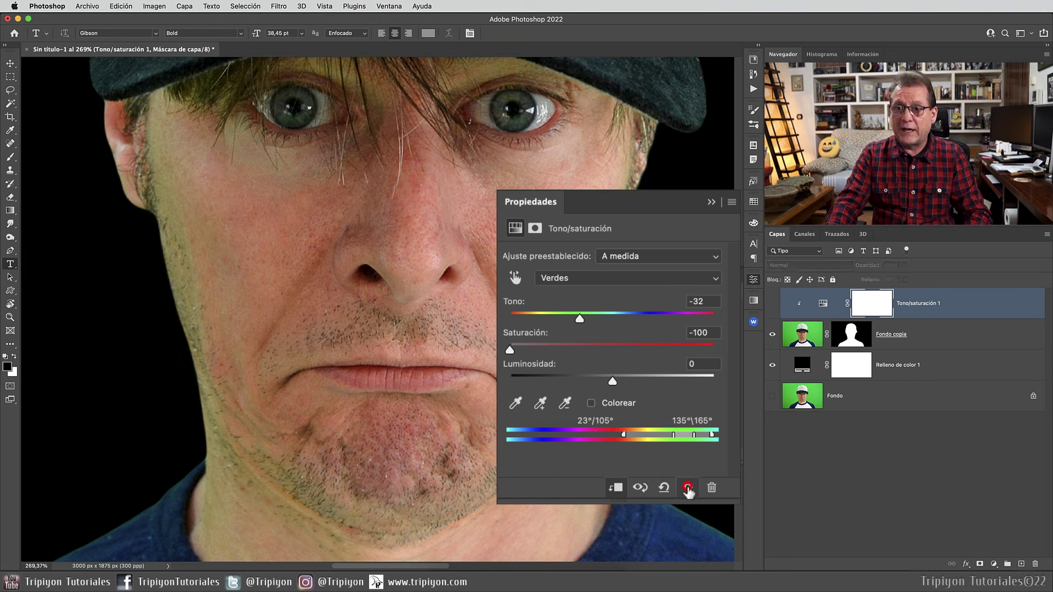
left_click(688, 488)
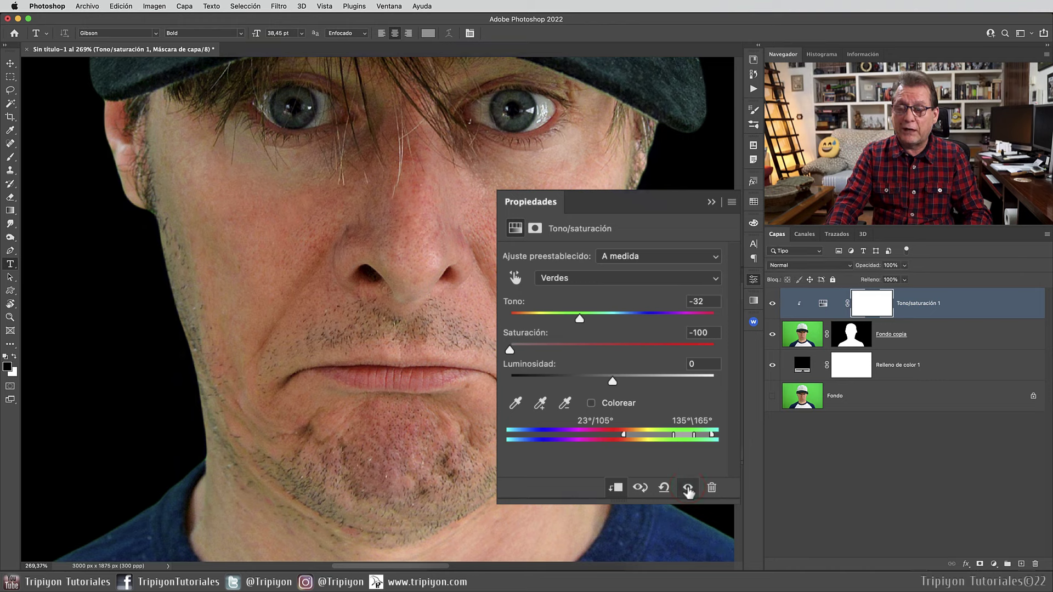
left_click(688, 488)
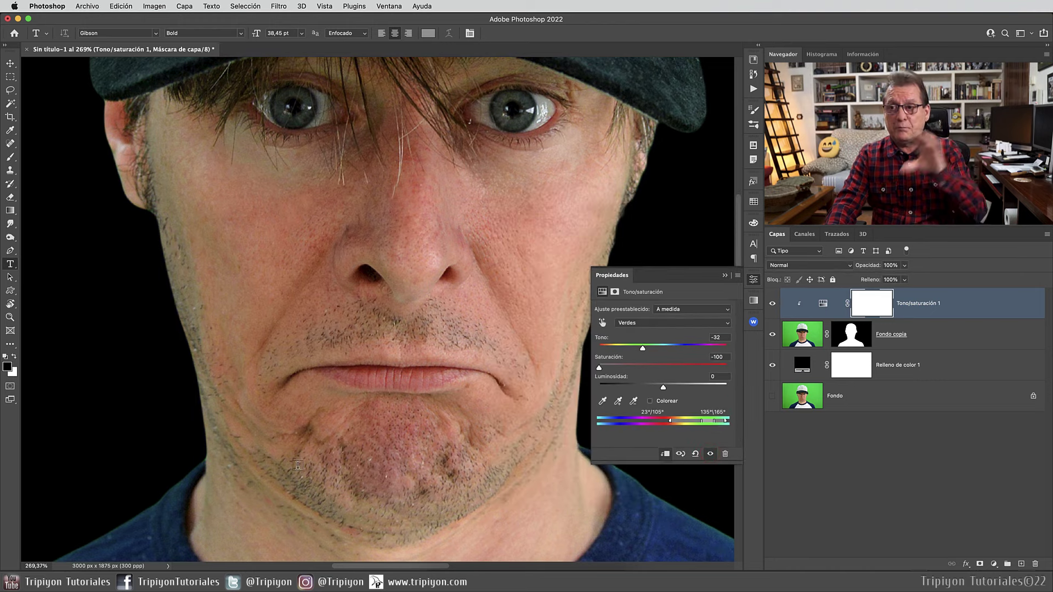
Step: Close the Hue/Saturation properties and select the Relleno de color 1 layer
left_click(757, 283)
right_click(423, 230)
left_click(447, 236)
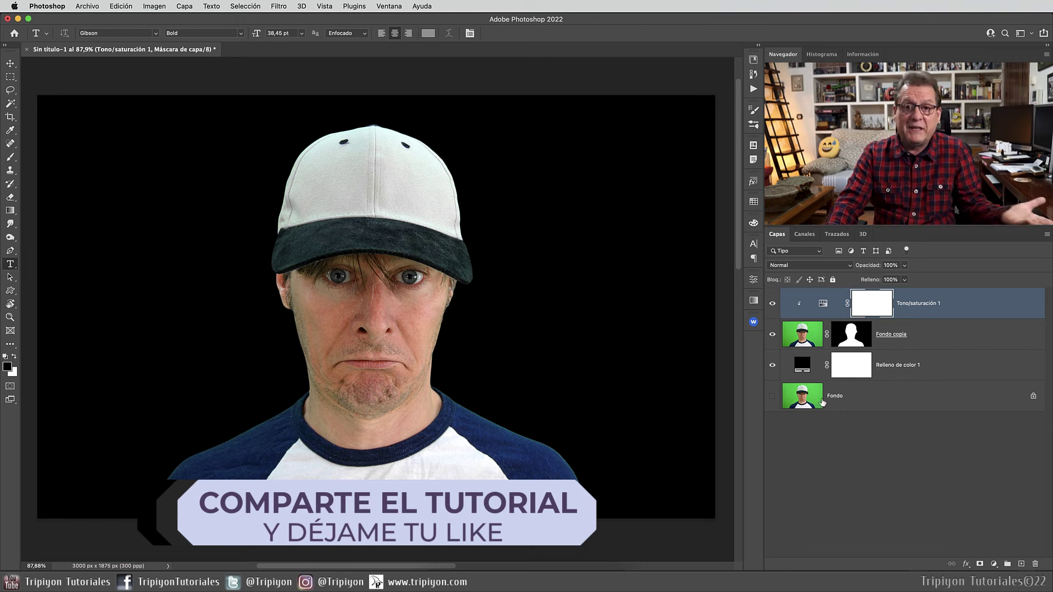
left_click(803, 364)
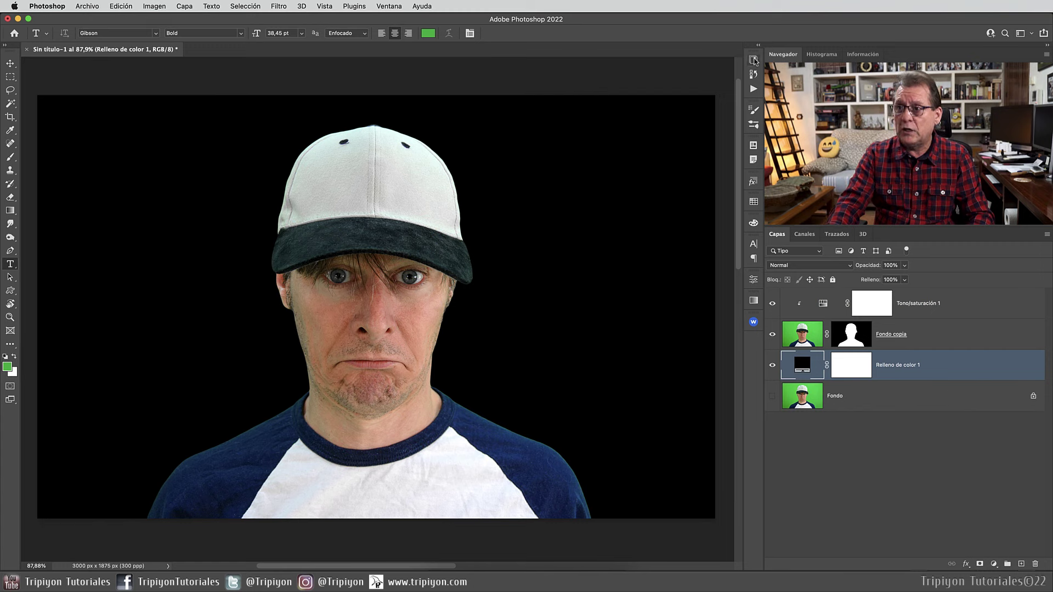
Step: Place the fondo mountain landscape from Libraries above the black fill
left_click(753, 59)
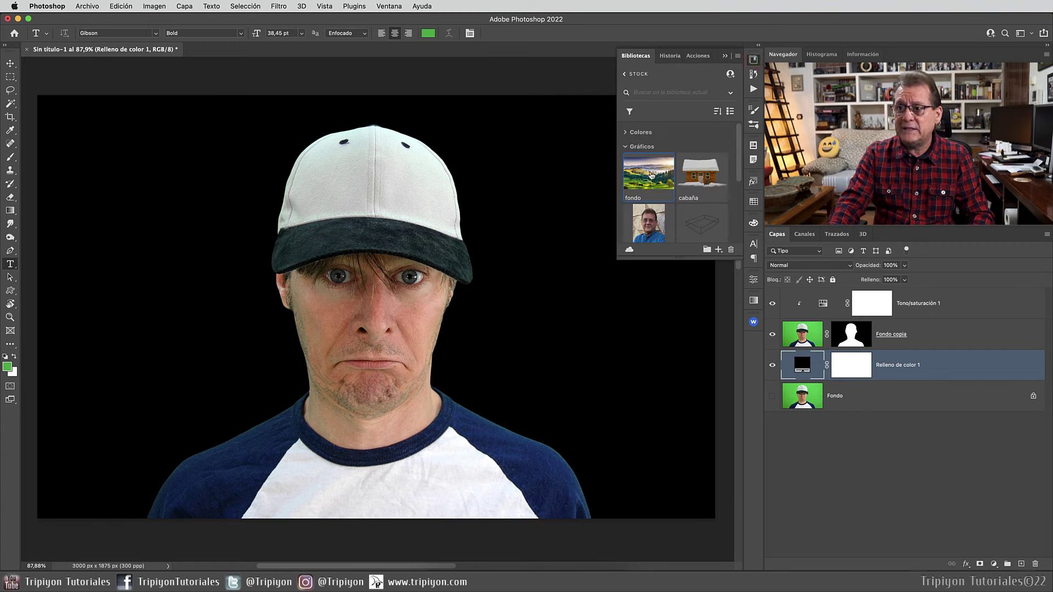
mouse_move(648, 175)
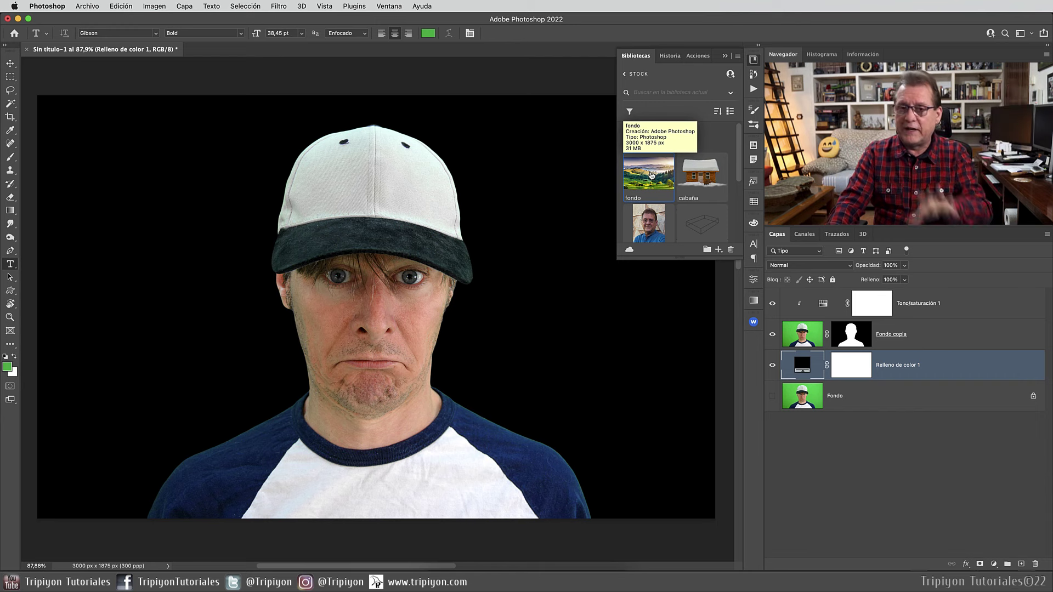
right_click(650, 176)
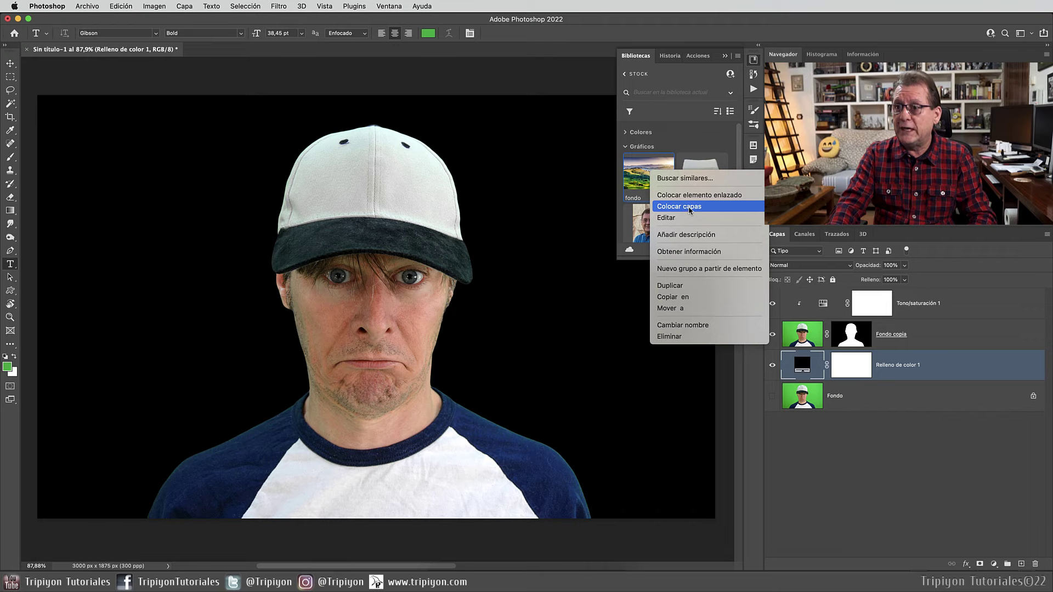
left_click(689, 206)
left_click(753, 59)
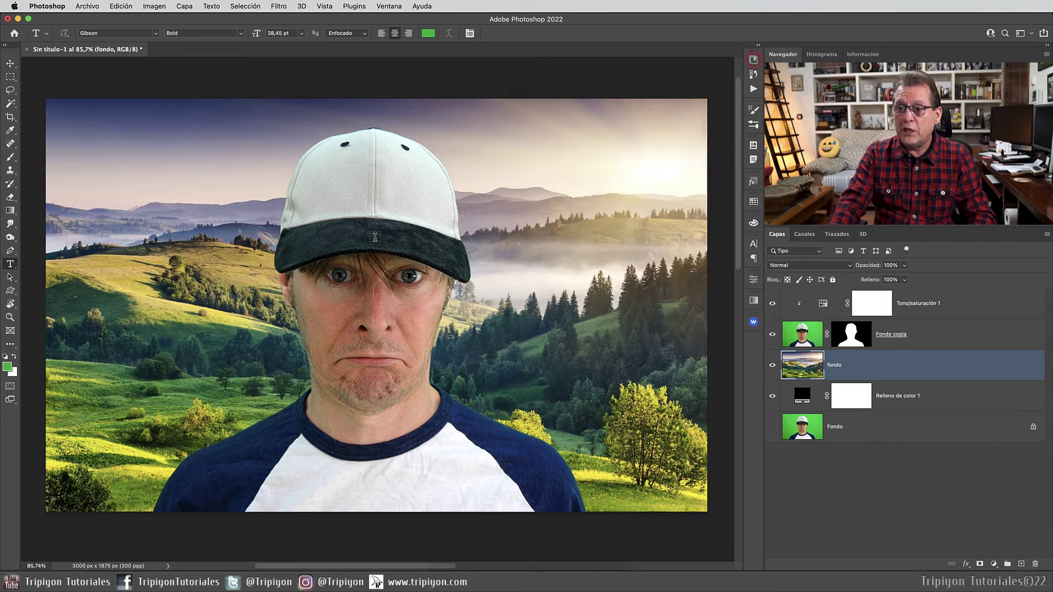
scroll(375, 237, "down", 3)
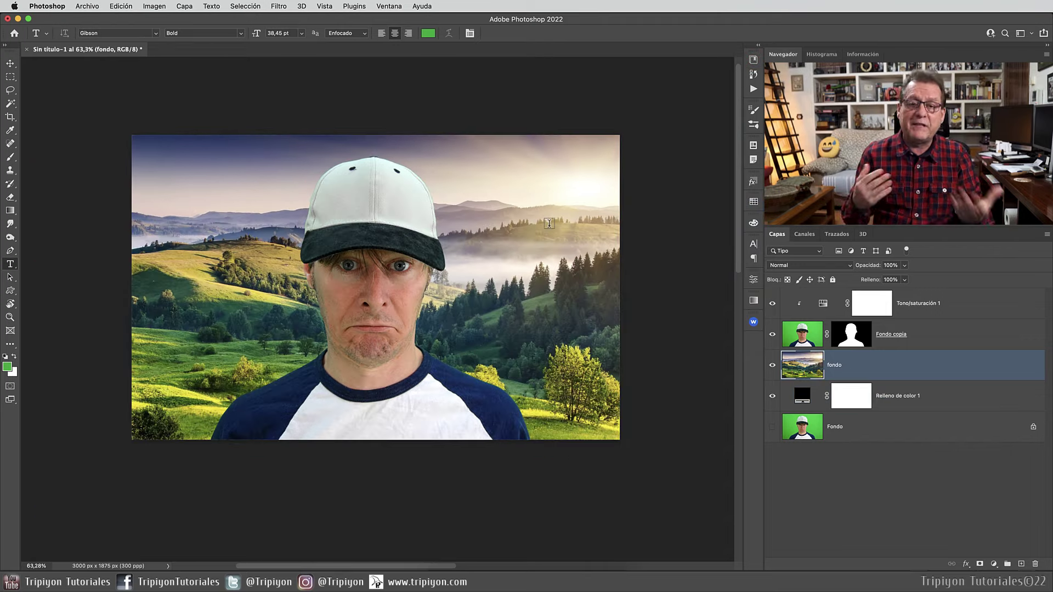